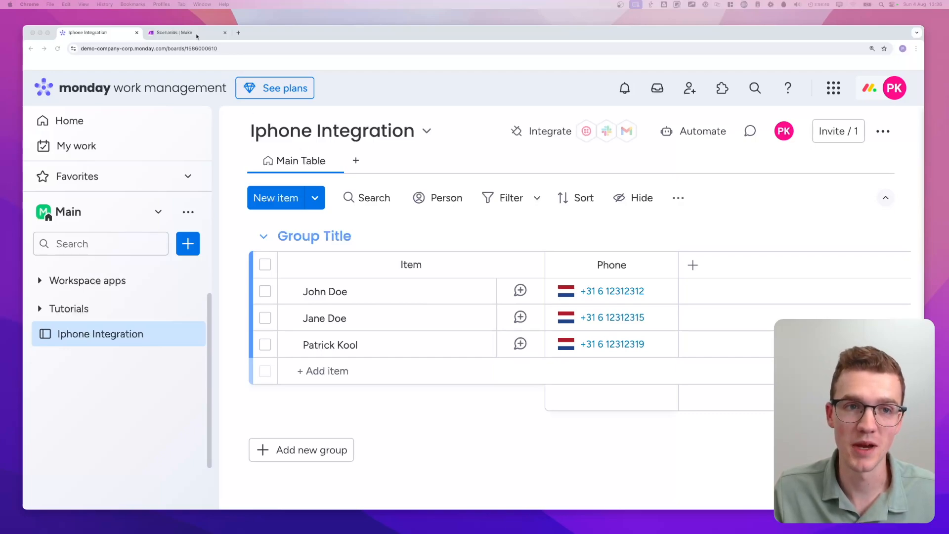
# Switch to Make and create a new scenario in the Iphone Tutorial folder
pyautogui.click(173, 33)
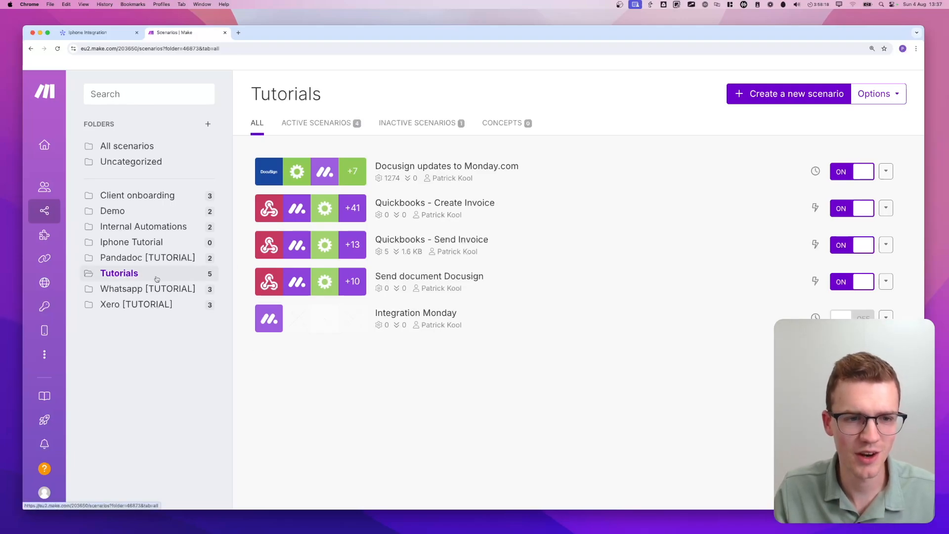
pyautogui.click(131, 242)
pyautogui.moveTo(81, 229)
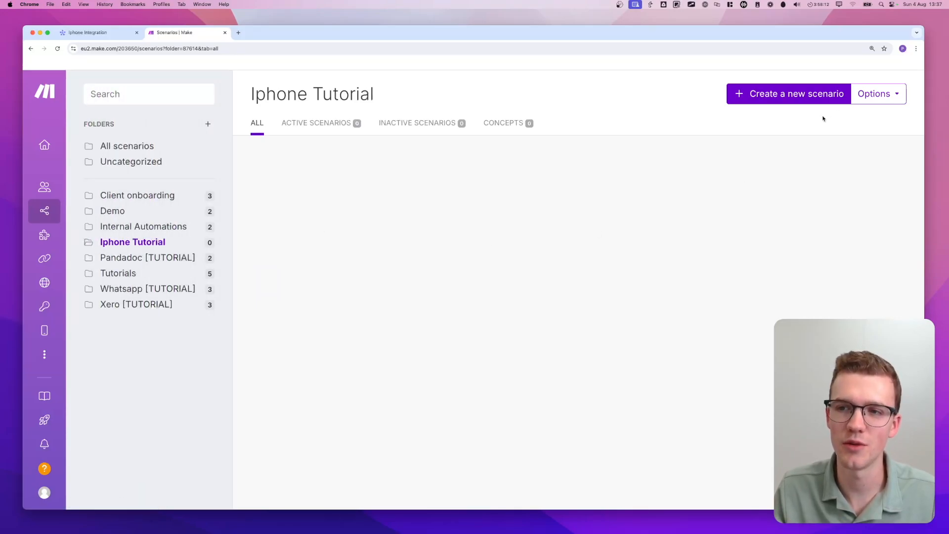
pyautogui.moveTo(870, 107)
pyautogui.mouseDown()
pyautogui.moveTo(832, 60)
pyautogui.moveTo(684, 144)
pyautogui.moveTo(846, 56)
pyautogui.mouseUp()
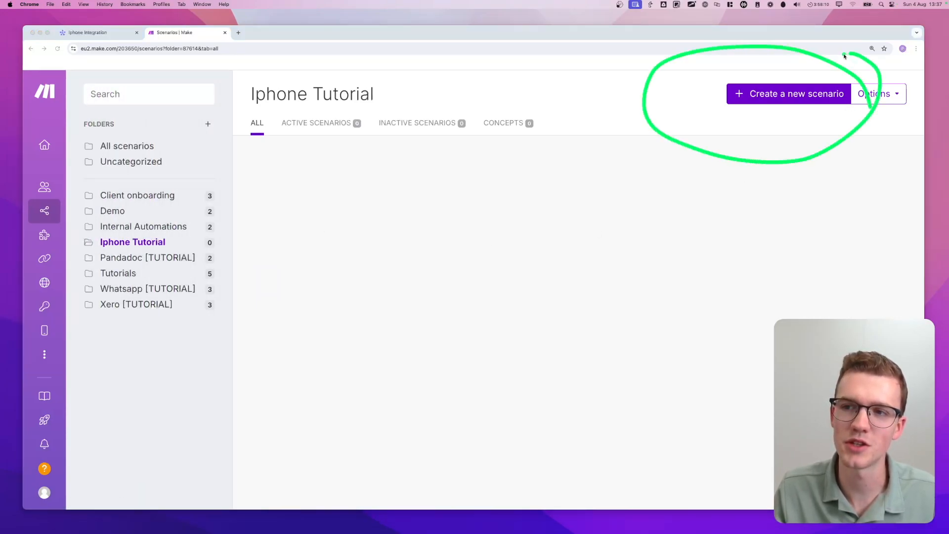
pyautogui.click(794, 96)
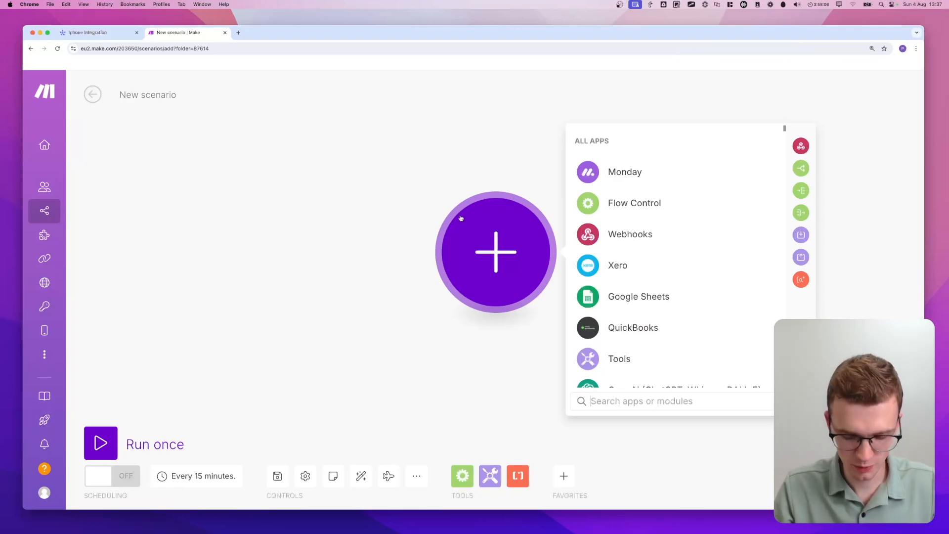
# Add the Monday Watch Board's Items trigger that fires when an item is created or updated in the given board
pyautogui.write('monday')
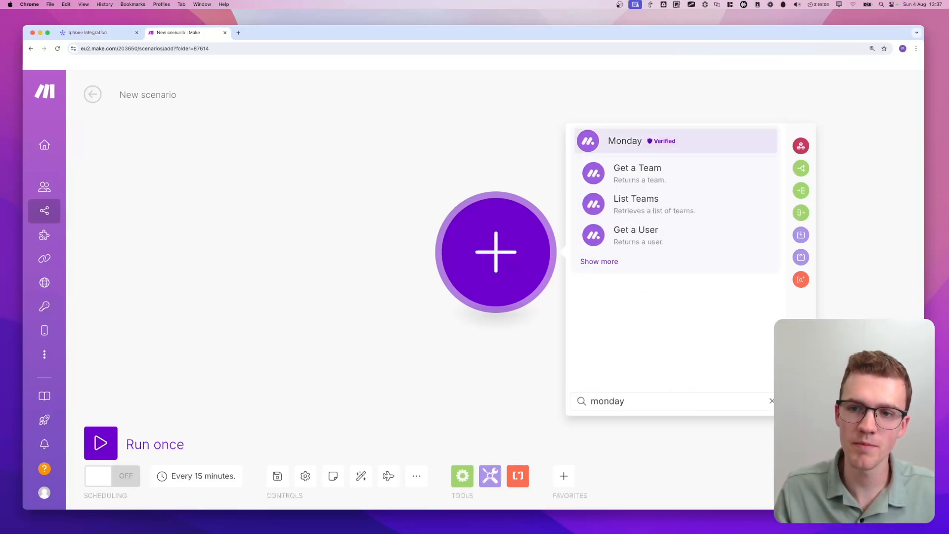
pyautogui.click(607, 264)
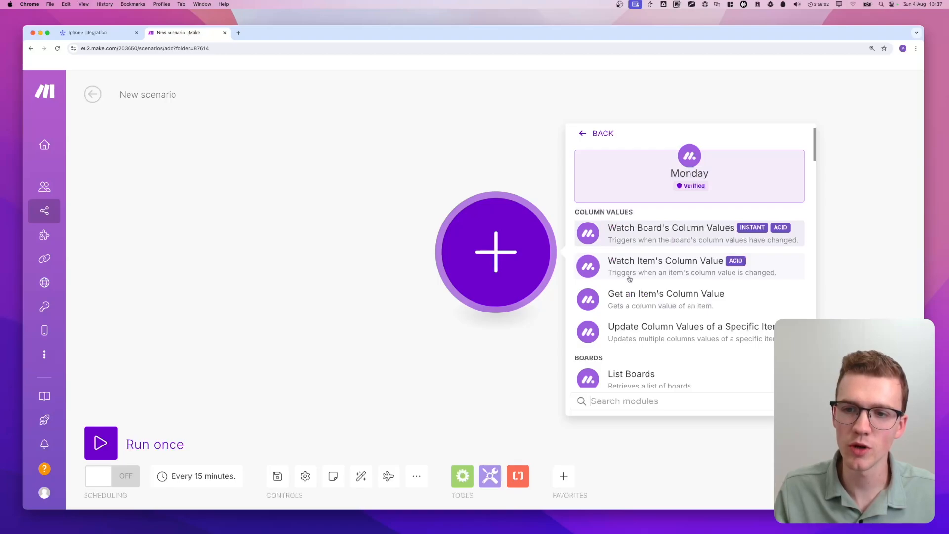
pyautogui.scroll(-10, 642, 273)
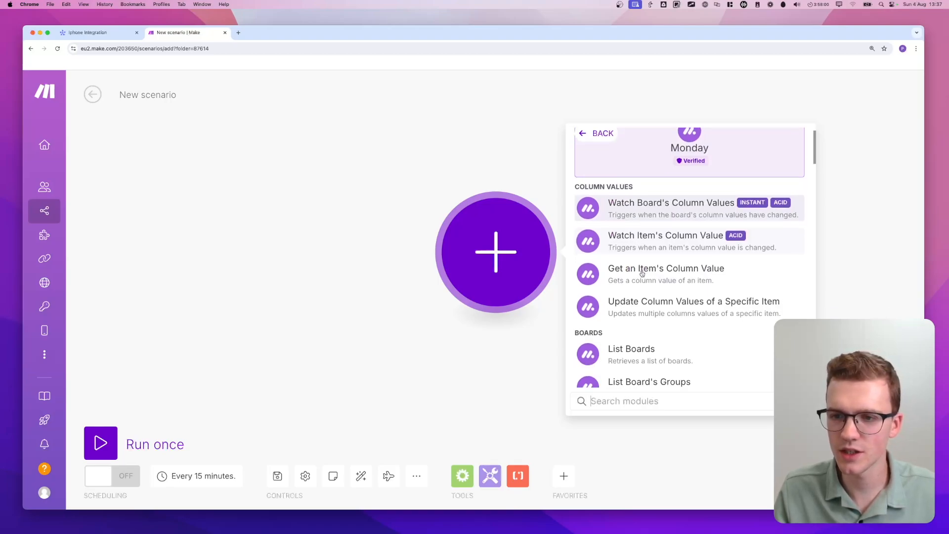
pyautogui.scroll(-5, 640, 275)
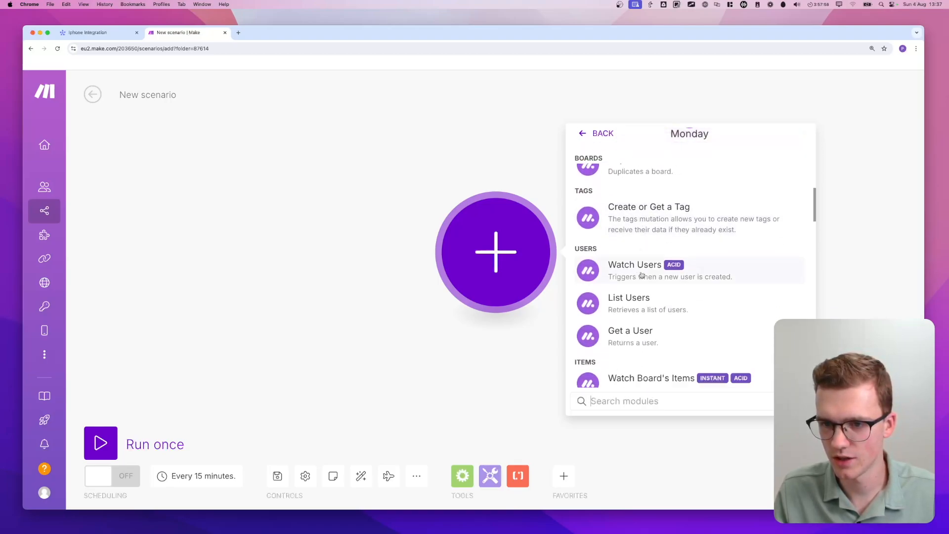
pyautogui.scroll(-1, 650, 277)
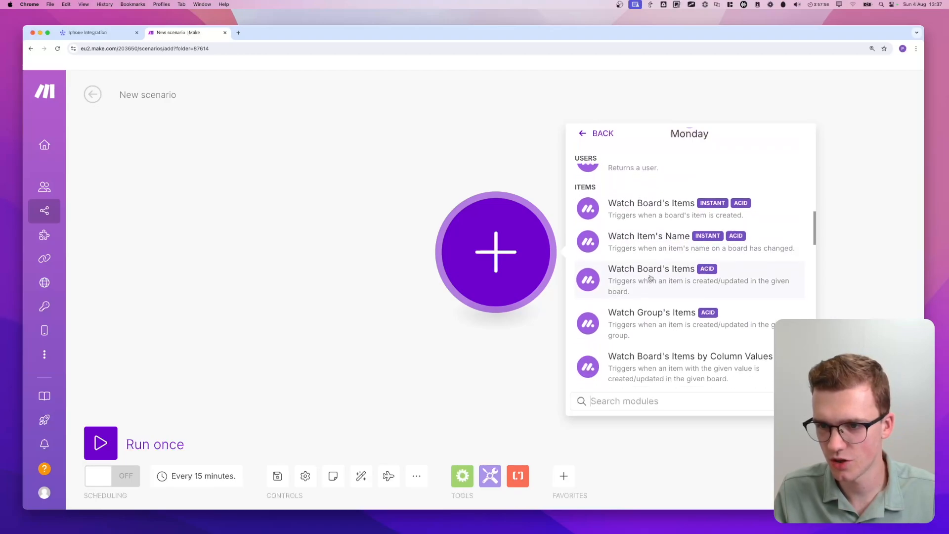
pyautogui.moveTo(583, 297)
pyautogui.mouseDown()
pyautogui.moveTo(666, 297)
pyautogui.moveTo(799, 277)
pyautogui.moveTo(624, 259)
pyautogui.moveTo(556, 281)
pyautogui.moveTo(658, 296)
pyautogui.mouseUp()
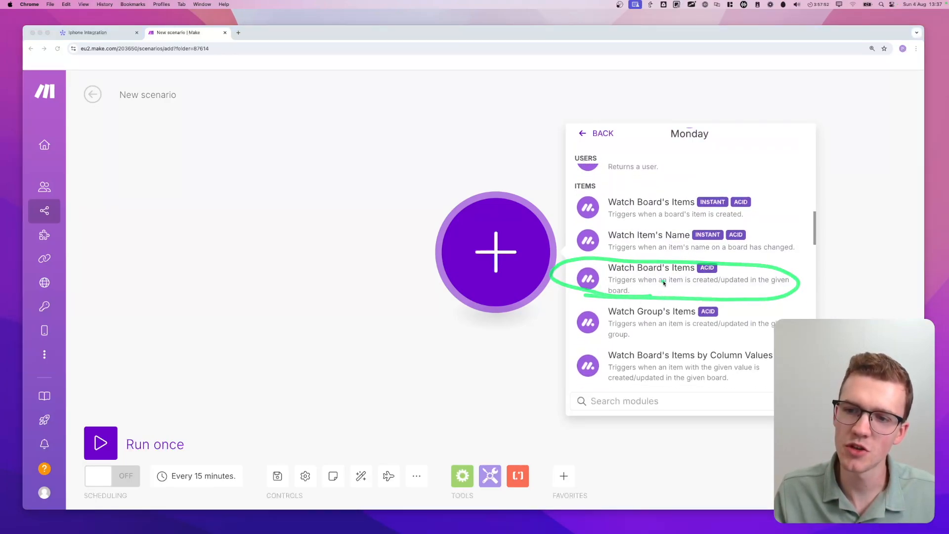
pyautogui.moveTo(585, 223)
pyautogui.mouseDown()
pyautogui.moveTo(797, 204)
pyautogui.moveTo(534, 212)
pyautogui.moveTo(596, 225)
pyautogui.mouseUp()
pyautogui.moveTo(704, 217)
pyautogui.mouseDown()
pyautogui.moveTo(739, 220)
pyautogui.moveTo(710, 206)
pyautogui.moveTo(687, 221)
pyautogui.moveTo(728, 221)
pyautogui.mouseUp()
pyautogui.moveTo(671, 287)
pyautogui.mouseDown()
pyautogui.moveTo(751, 289)
pyautogui.moveTo(715, 272)
pyautogui.moveTo(665, 285)
pyautogui.moveTo(701, 294)
pyautogui.mouseUp()
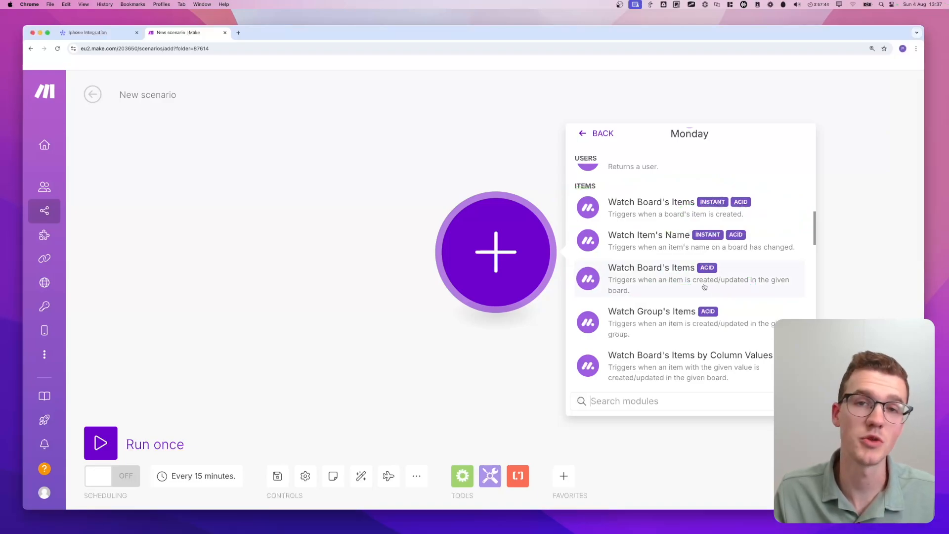
pyautogui.click(663, 280)
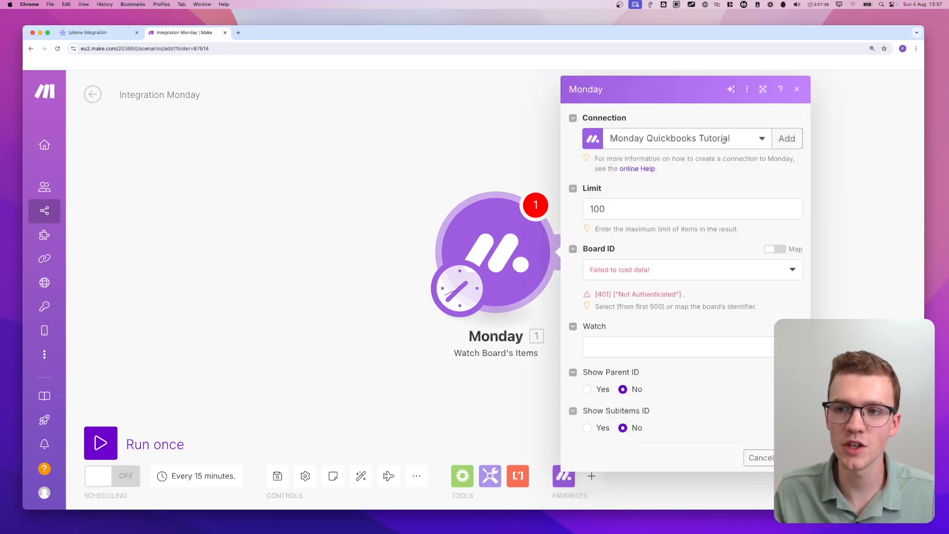
# Start a new Monday connection for the trigger and name it Iphone Tutorial
pyautogui.moveTo(770, 122)
pyautogui.mouseDown()
pyautogui.moveTo(770, 169)
pyautogui.moveTo(800, 121)
pyautogui.moveTo(774, 121)
pyautogui.mouseUp()
pyautogui.press('Escape')
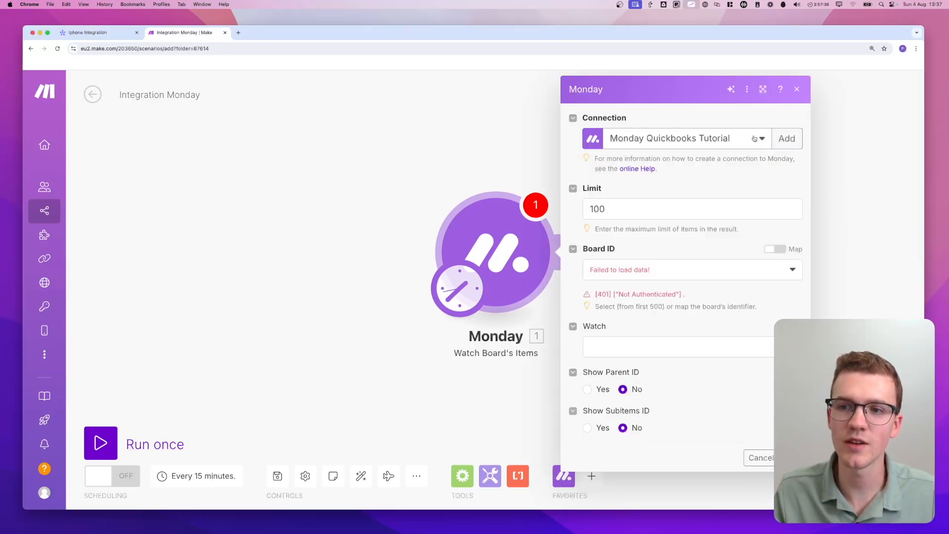
pyautogui.click(791, 145)
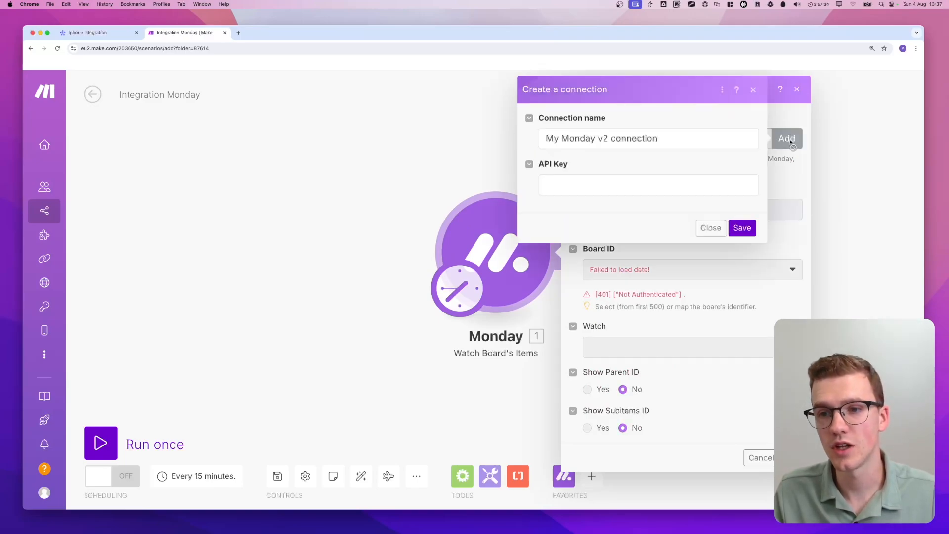
pyautogui.doubleClick(646, 140)
pyautogui.press('super+a')
pyautogui.write('Ip')
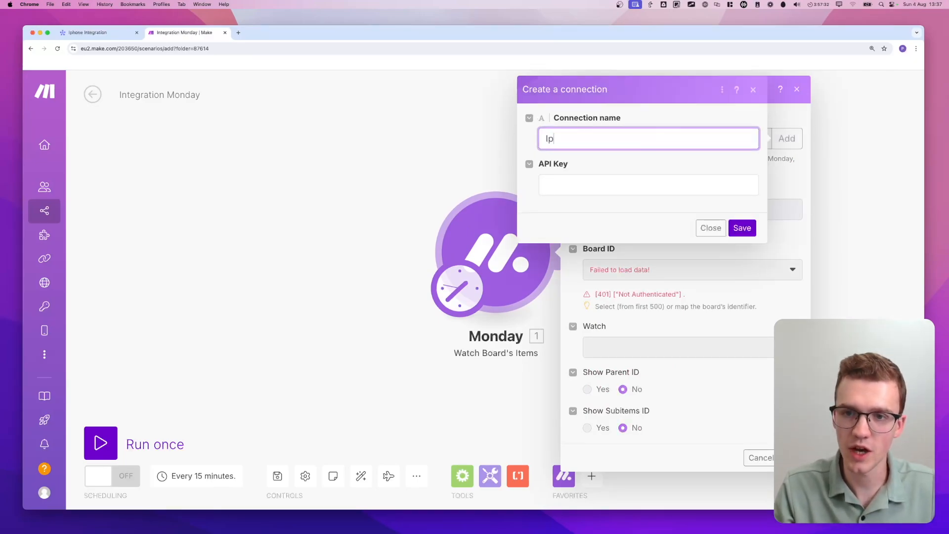
pyautogui.write('hone Tutorial')
pyautogui.press('Tab')
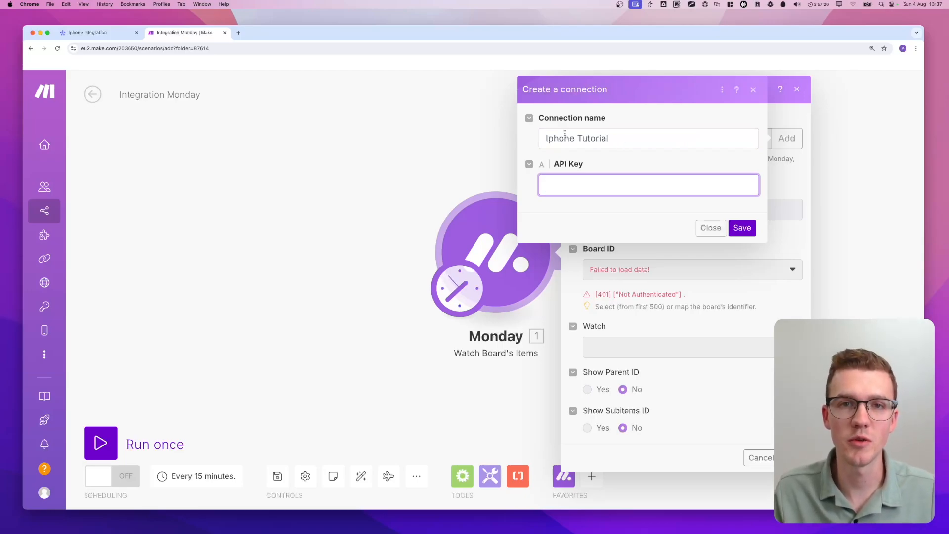
# Switch to monday.com and copy the personal API access token from the Developer Center
pyautogui.click(93, 32)
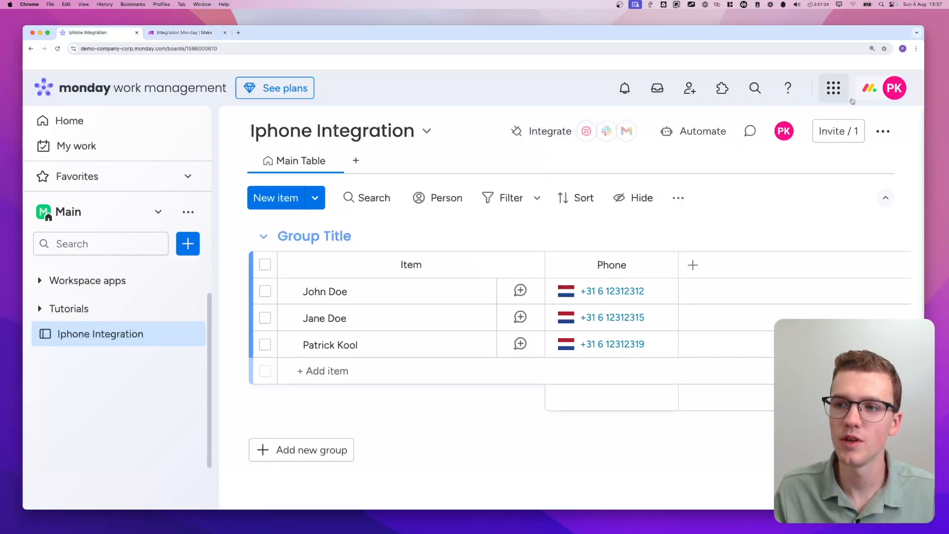
pyautogui.click(865, 91)
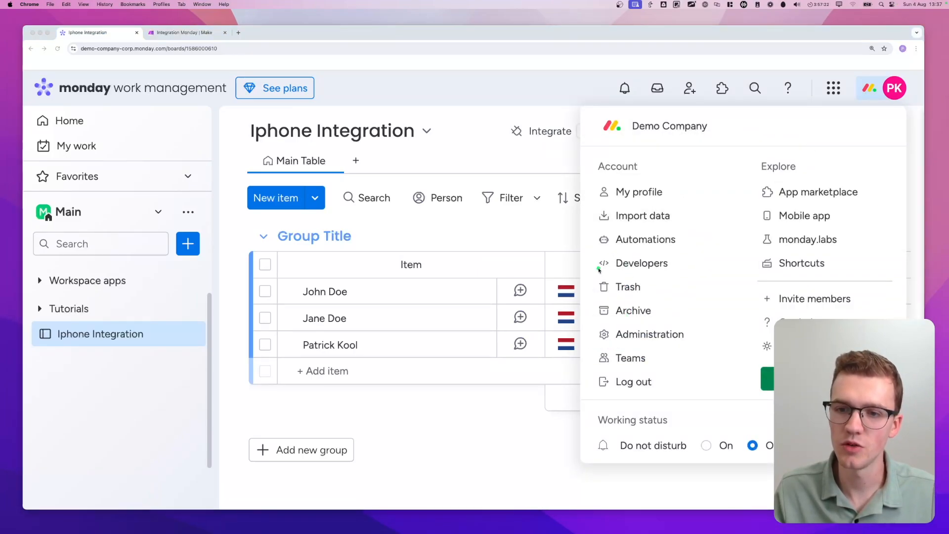
pyautogui.click(677, 264)
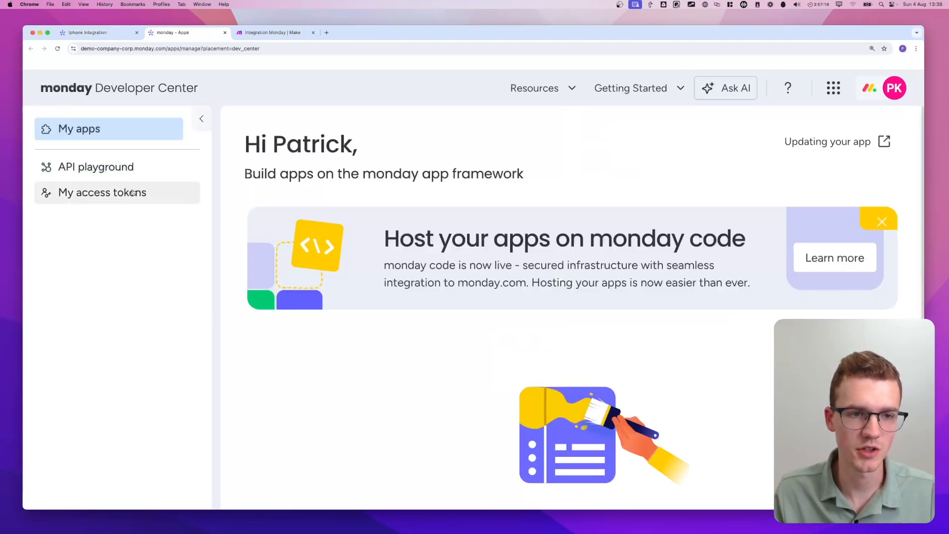
pyautogui.click(133, 193)
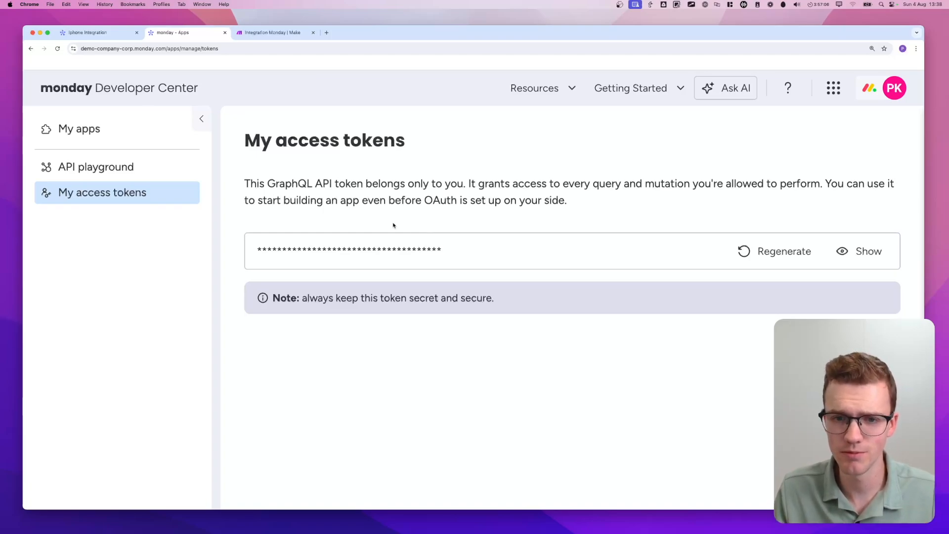
pyautogui.click(842, 251)
pyautogui.click(792, 255)
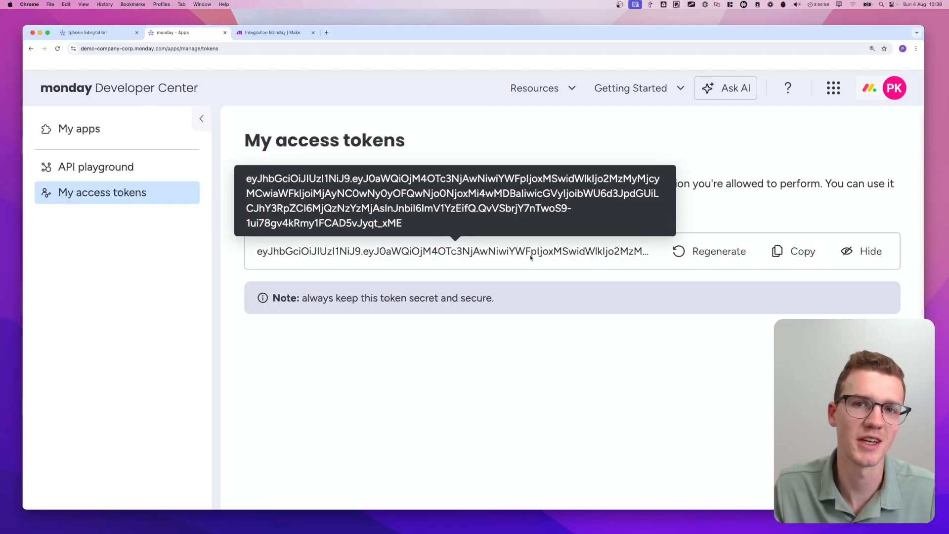
pyautogui.click(801, 251)
# Return to Make, paste the API key into the new Monday connection and save it
pyautogui.click(278, 33)
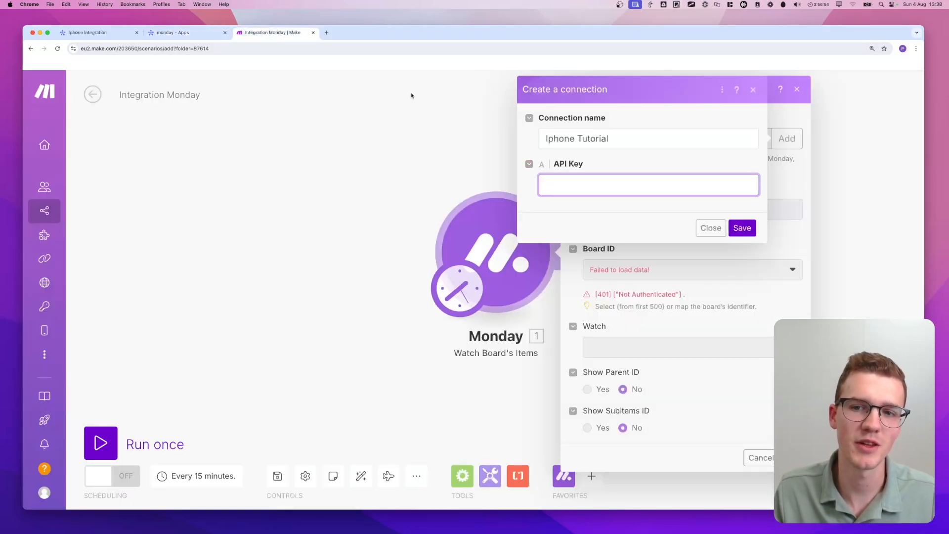
pyautogui.press('super+v')
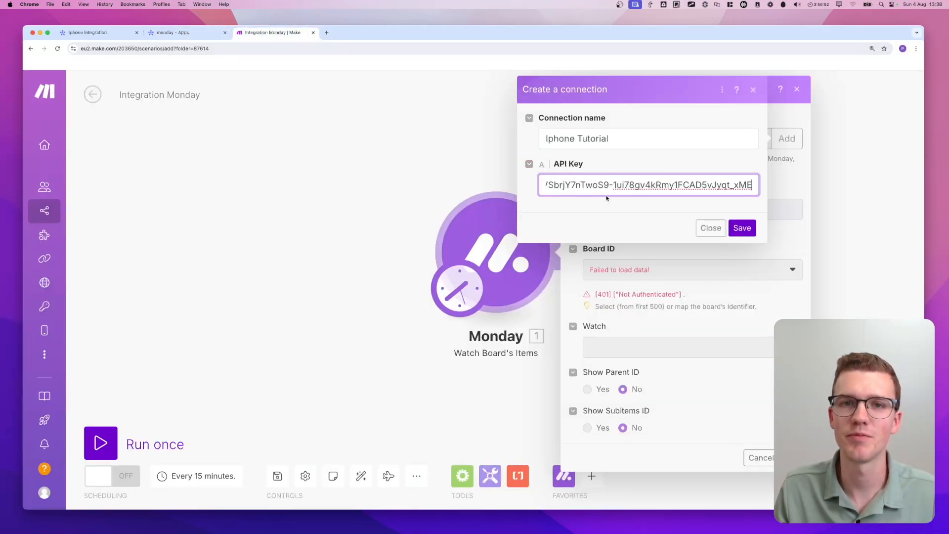
pyautogui.click(733, 227)
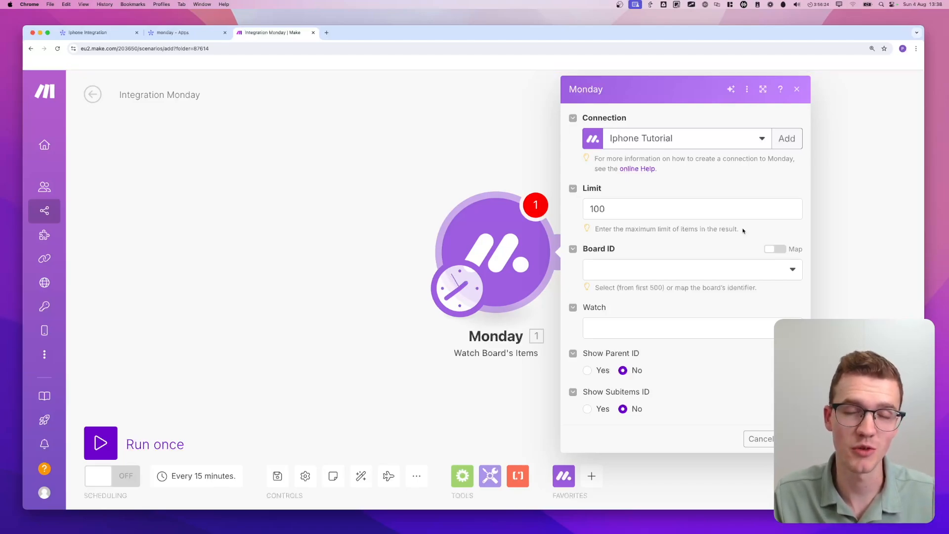
# Set the trigger's limit to 1 and choose the Iphone Integration board
pyautogui.doubleClick(690, 204)
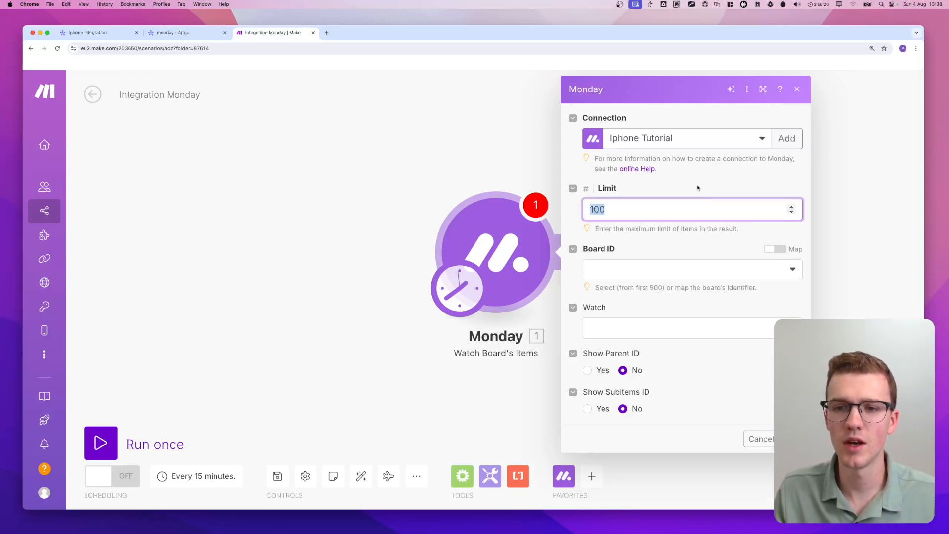
pyautogui.write('1')
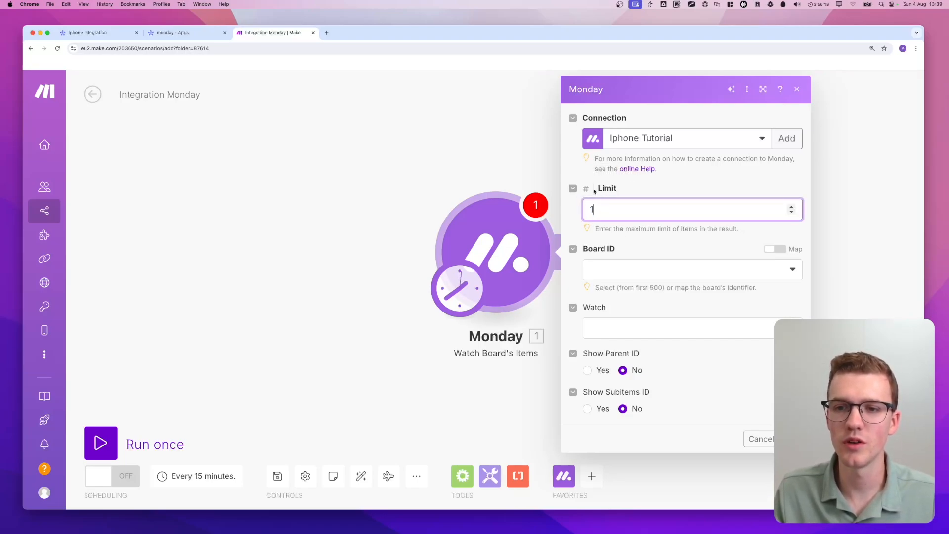
pyautogui.click(653, 272)
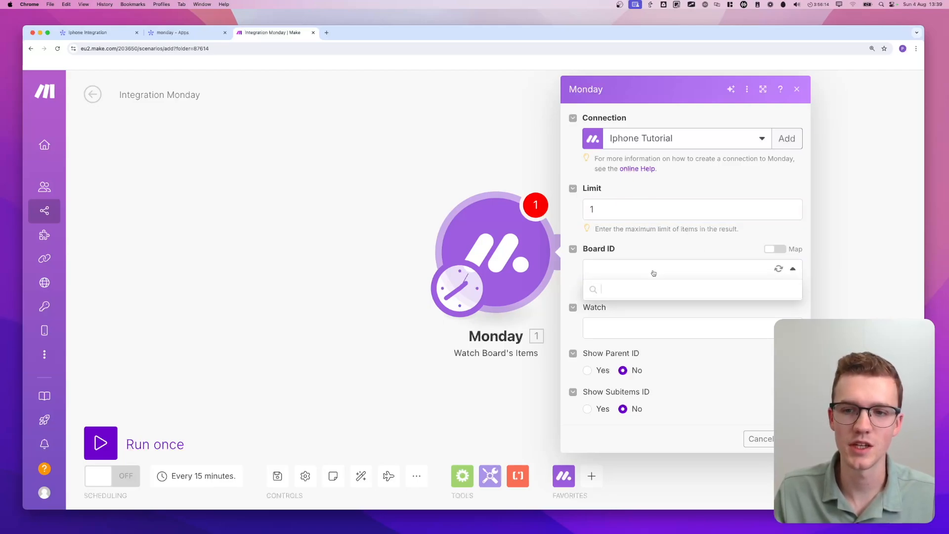
pyautogui.click(652, 291)
pyautogui.write('iphone')
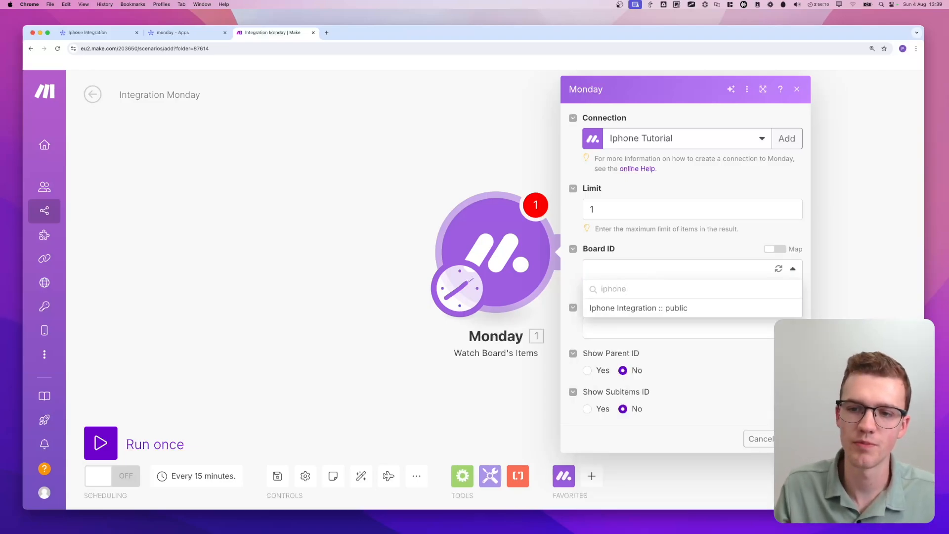
pyautogui.click(654, 308)
# Add Name and Phone as the trigger's output columns and compare them with the columns on the monday.com board
pyautogui.scroll(-1, 665, 303)
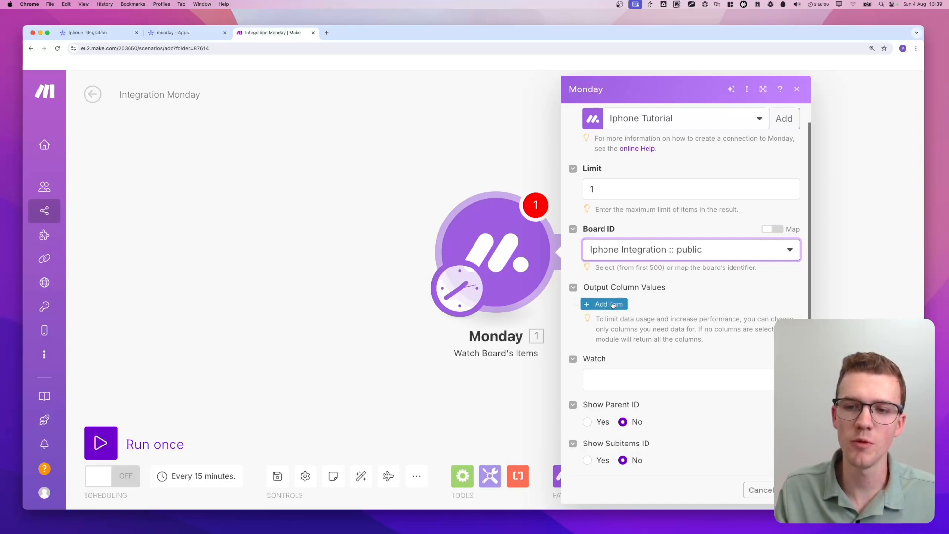
pyautogui.click(612, 305)
pyautogui.scroll(-1, 643, 302)
pyautogui.click(653, 299)
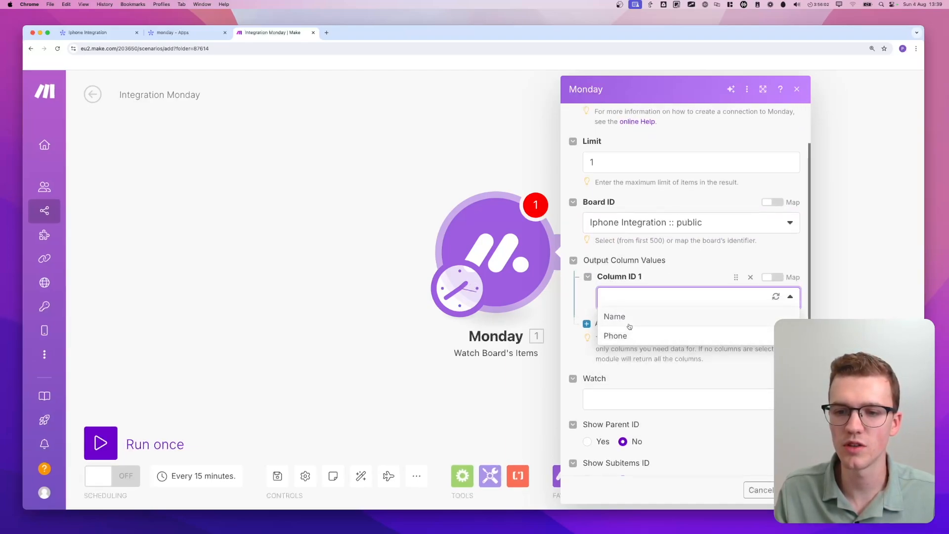
pyautogui.click(629, 320)
pyautogui.click(624, 323)
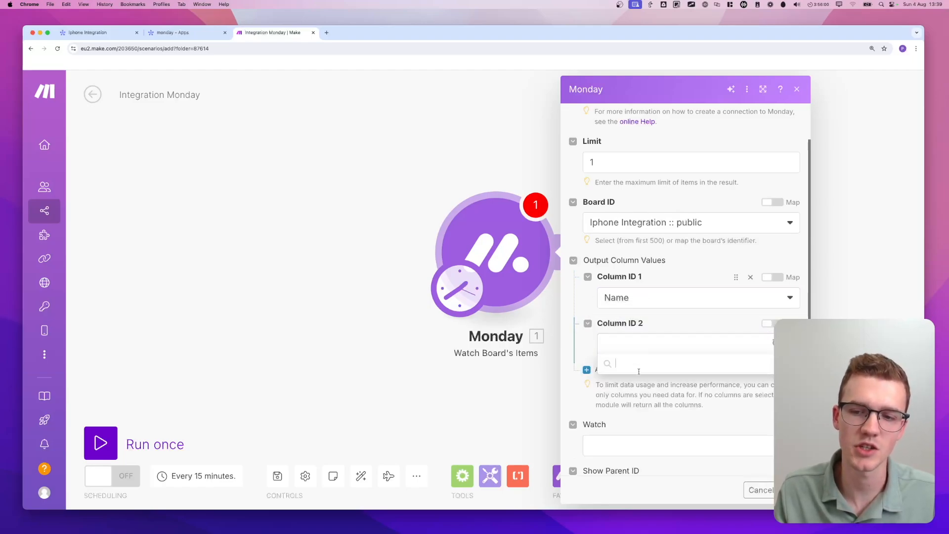
pyautogui.click(629, 383)
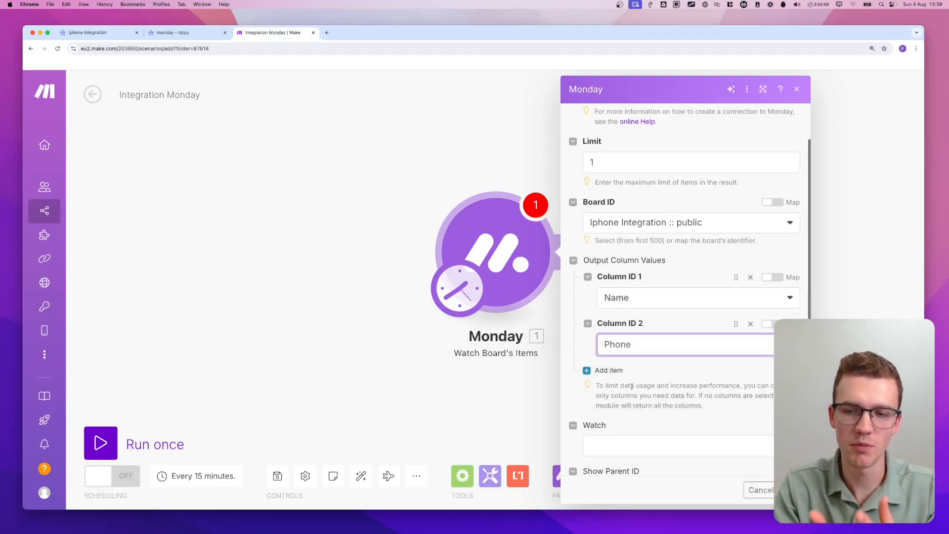
pyautogui.scroll(2, 632, 386)
pyautogui.click(88, 32)
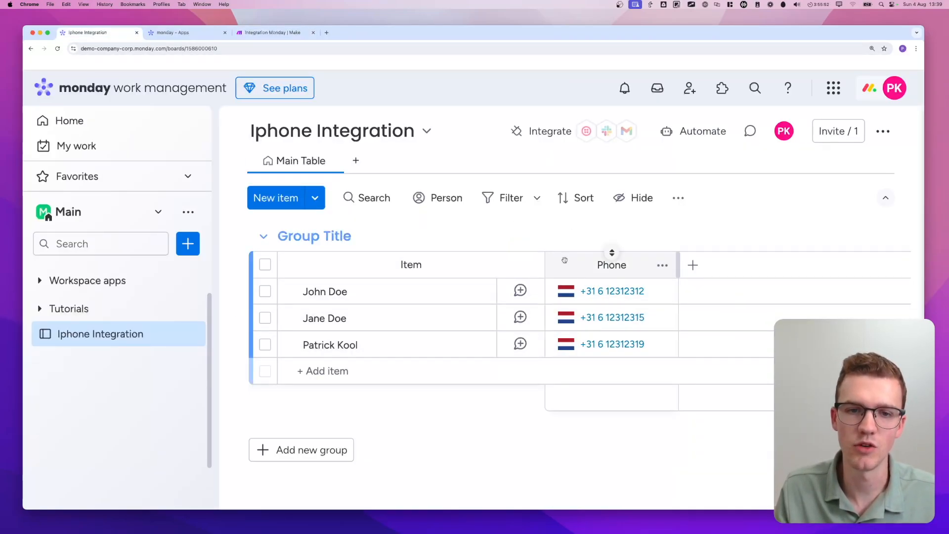
pyautogui.click(274, 33)
# Set the Monday trigger to watch for New and Updated Items on the board
pyautogui.scroll(-3, 619, 371)
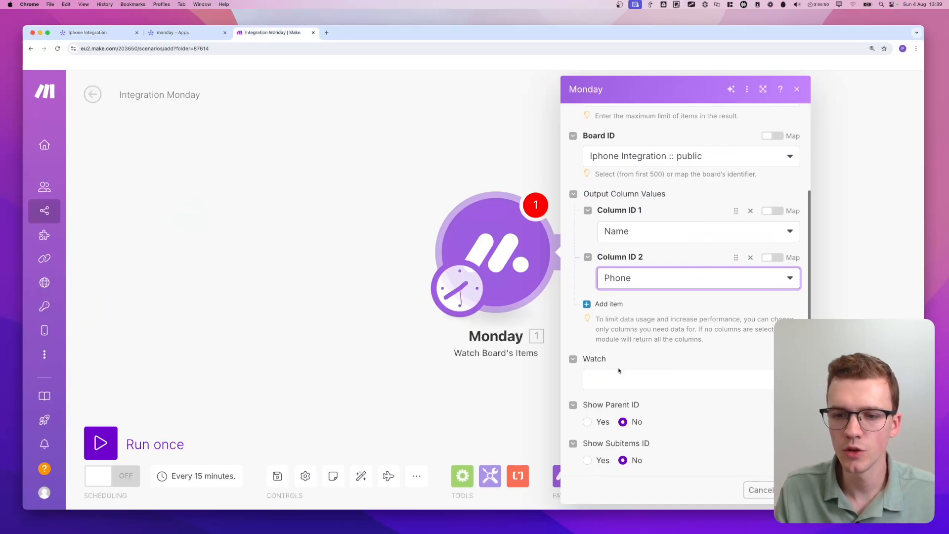
pyautogui.click(622, 387)
pyautogui.hotkey('ctrl', 'a')
pyautogui.moveTo(584, 422); pyautogui.dragTo(676, 407)
pyautogui.press('Escape')
pyautogui.click(640, 390)
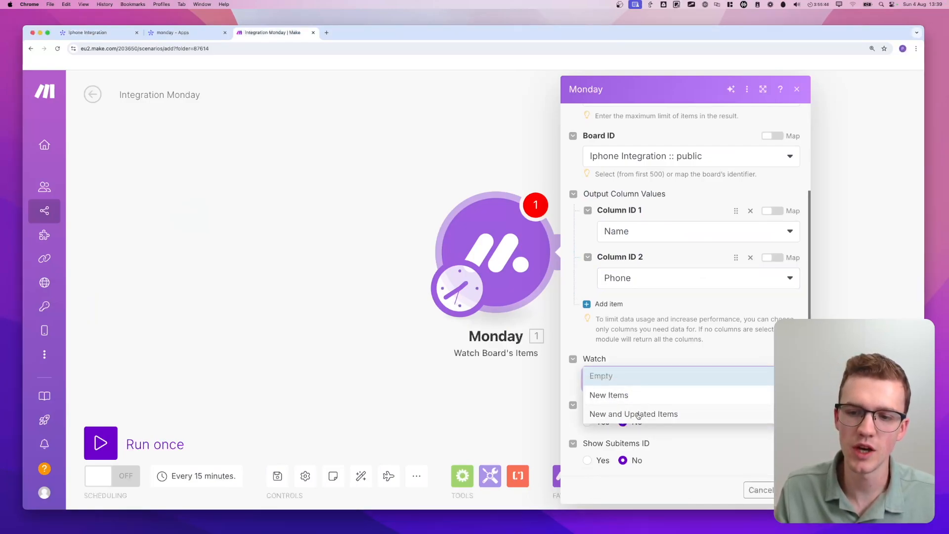
pyautogui.click(638, 415)
pyautogui.moveTo(584, 393)
pyautogui.mouseDown()
pyautogui.moveTo(559, 388)
pyautogui.moveTo(617, 395)
pyautogui.mouseUp()
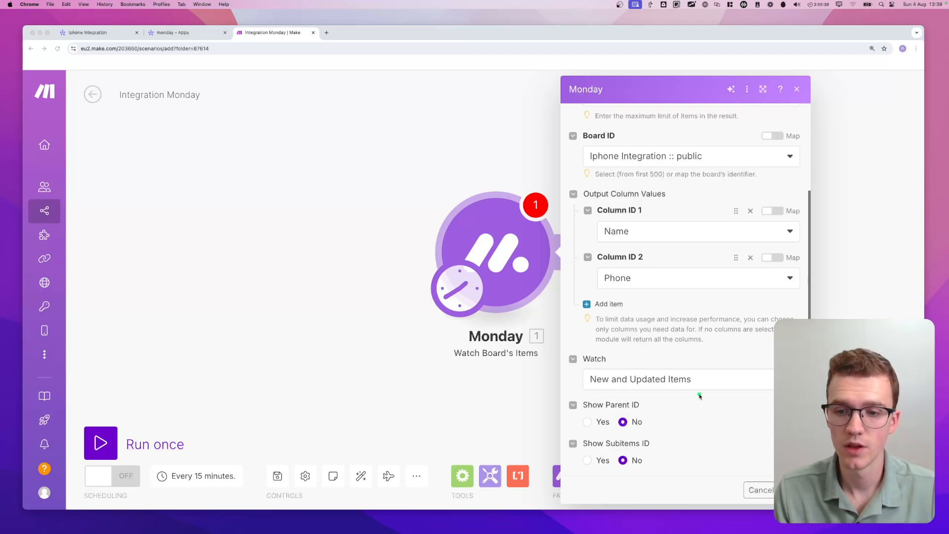
# Save the Monday trigger with parent and subitems IDs left off, and start processing items From now on
pyautogui.moveTo(581, 429)
pyautogui.mouseDown()
pyautogui.moveTo(682, 416)
pyautogui.moveTo(584, 422)
pyautogui.mouseUp()
pyautogui.moveTo(579, 473)
pyautogui.mouseDown()
pyautogui.moveTo(637, 432)
pyautogui.moveTo(621, 469)
pyautogui.mouseUp()
pyautogui.press('Escape')
pyautogui.click(791, 489)
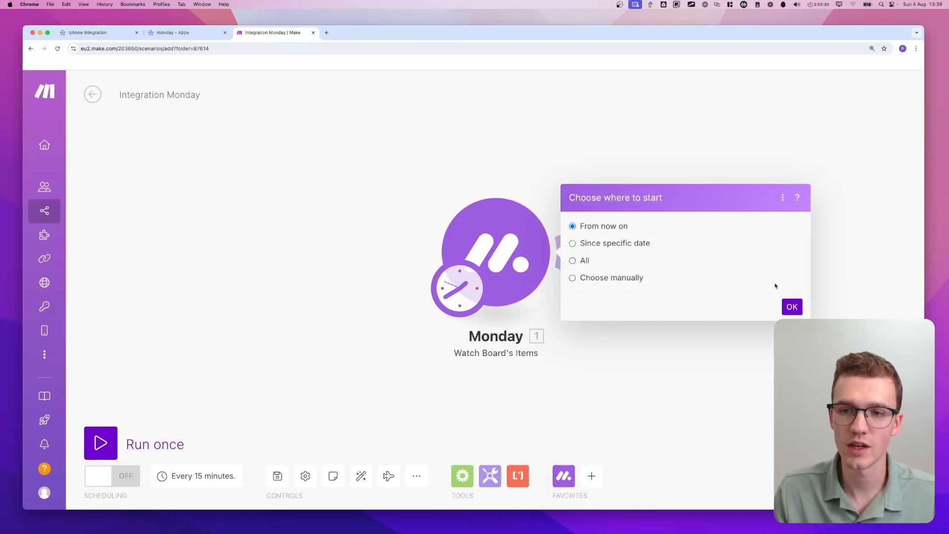
pyautogui.click(794, 309)
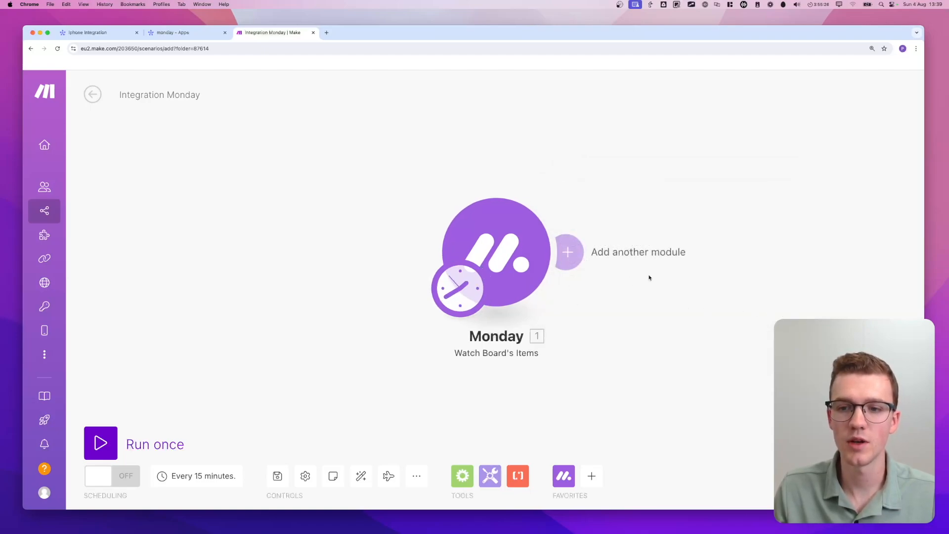
# Add an Apple iOS module with the Create a contact action after the Monday trigger
pyautogui.hscroll(3, 651, 277)
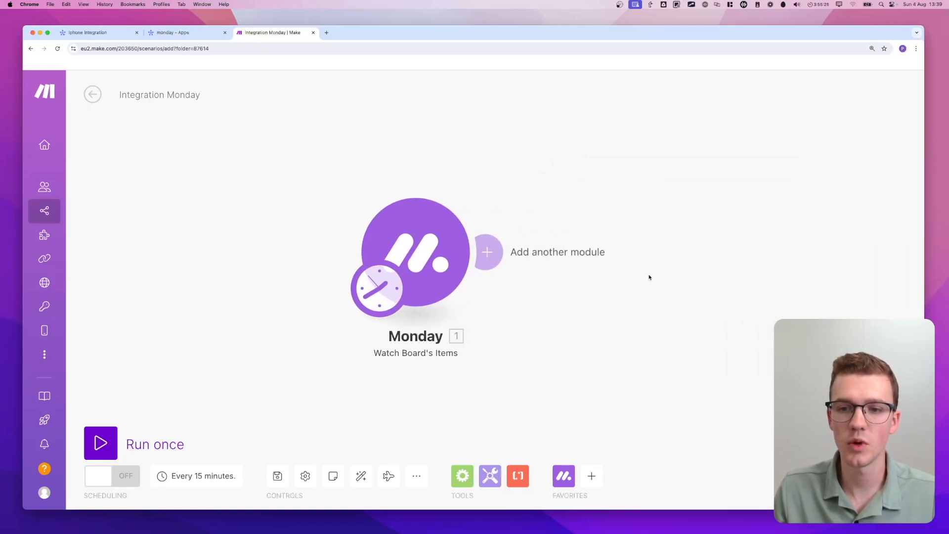
pyautogui.click(587, 252)
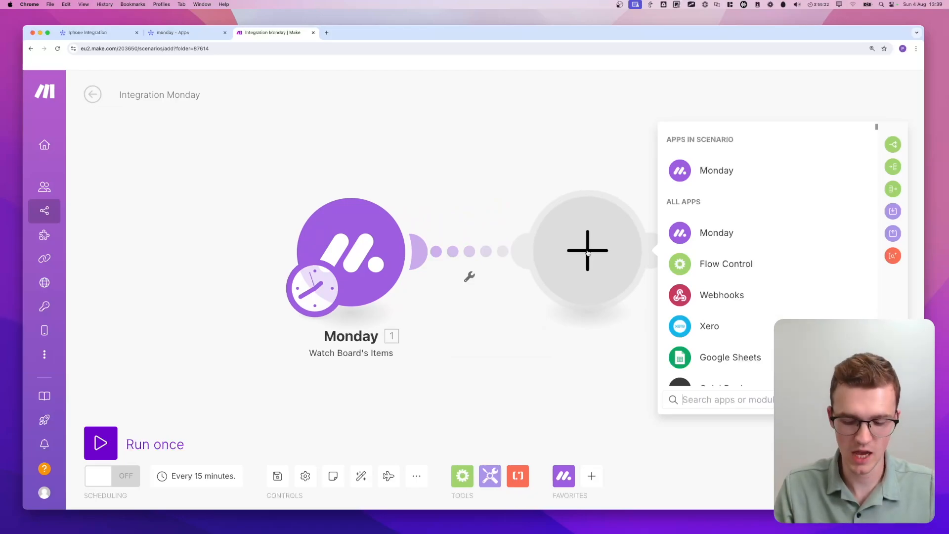
pyautogui.write('apple')
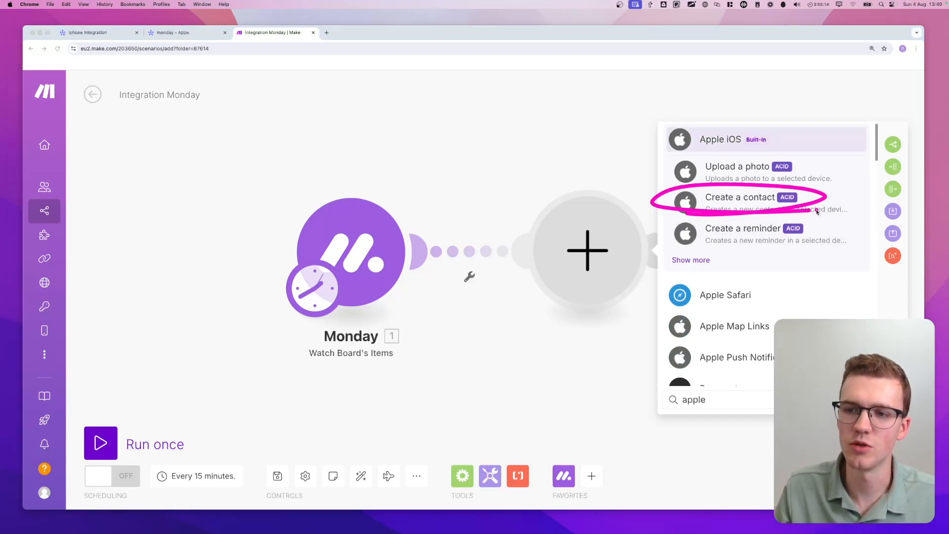
pyautogui.click(705, 262)
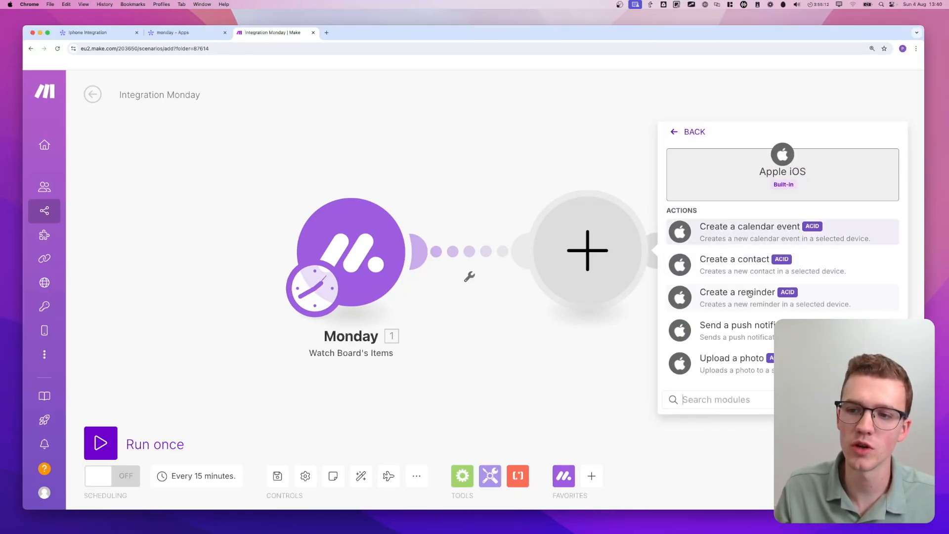
pyautogui.click(743, 263)
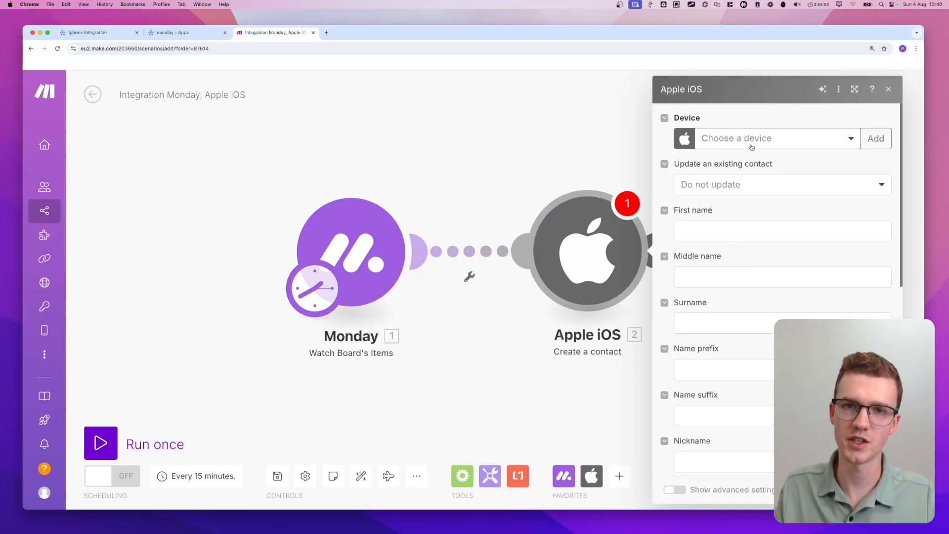
# Add a new device for the Apple iOS module, naming it as its owner's Iphone, and continue the device setup
pyautogui.click(874, 140)
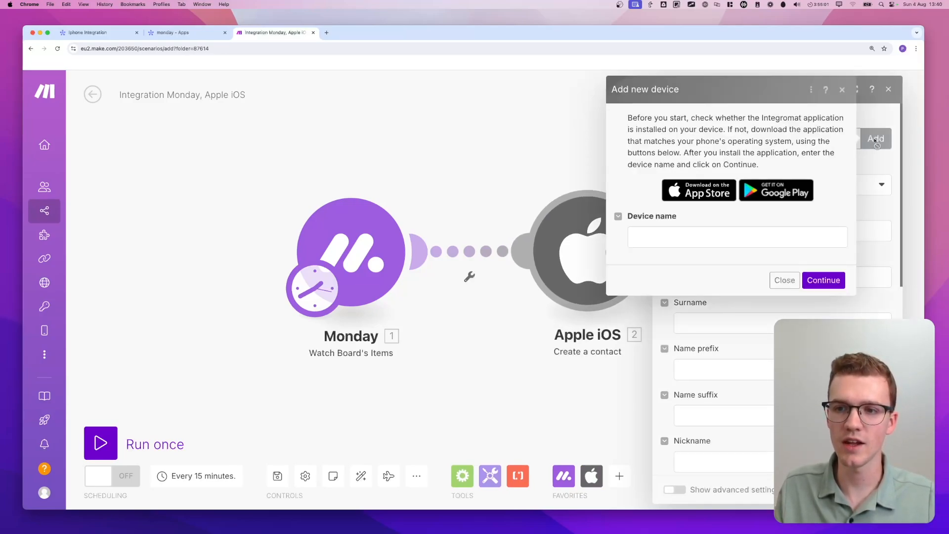
pyautogui.click(692, 239)
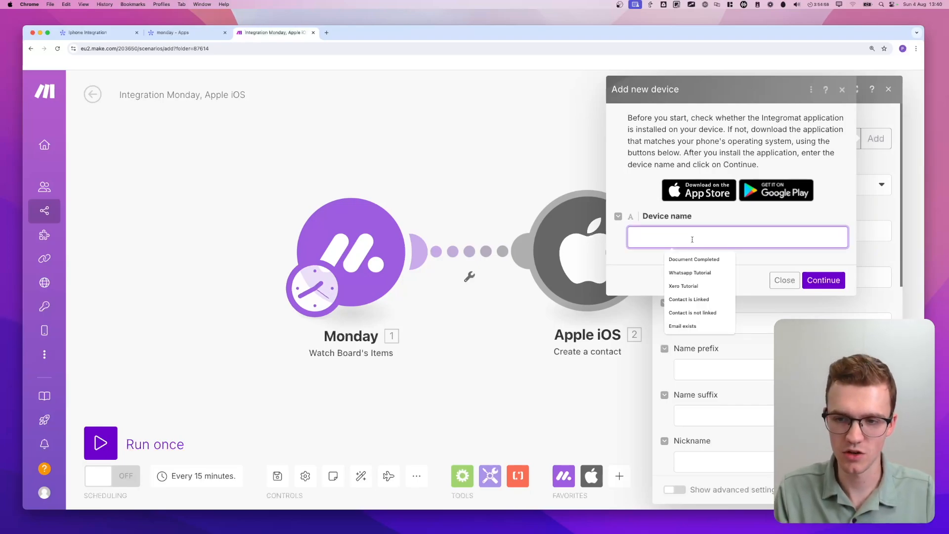
pyautogui.write('Patirck')
pyautogui.press('BackSpace')
pyautogui.press('BackSpace')
pyautogui.press('BackSpace')
pyautogui.press('BackSpace')
pyautogui.write('r')
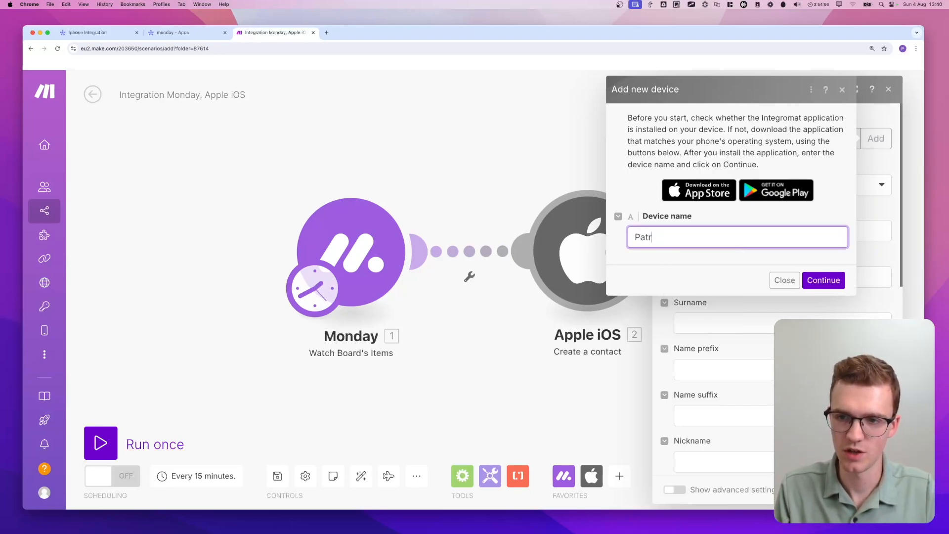
pyautogui.write('icks Iphone')
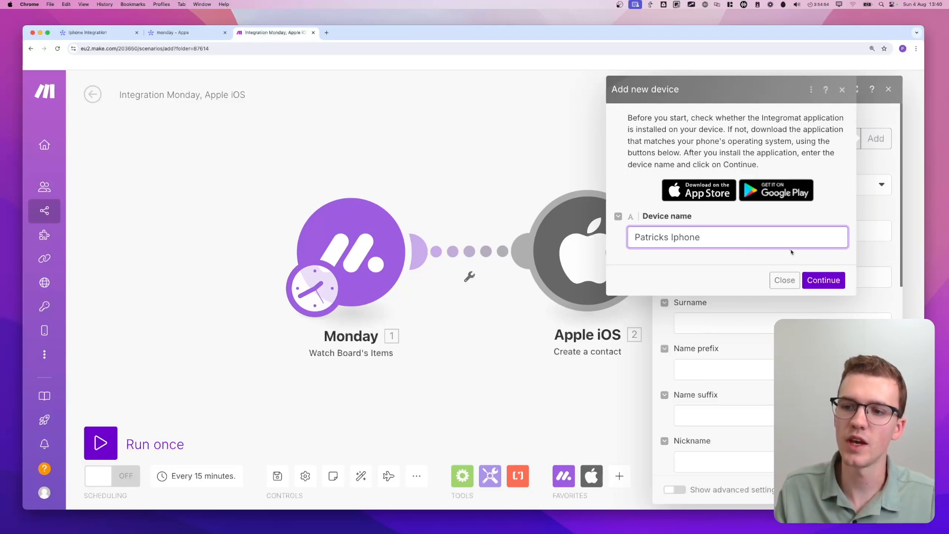
pyautogui.click(811, 278)
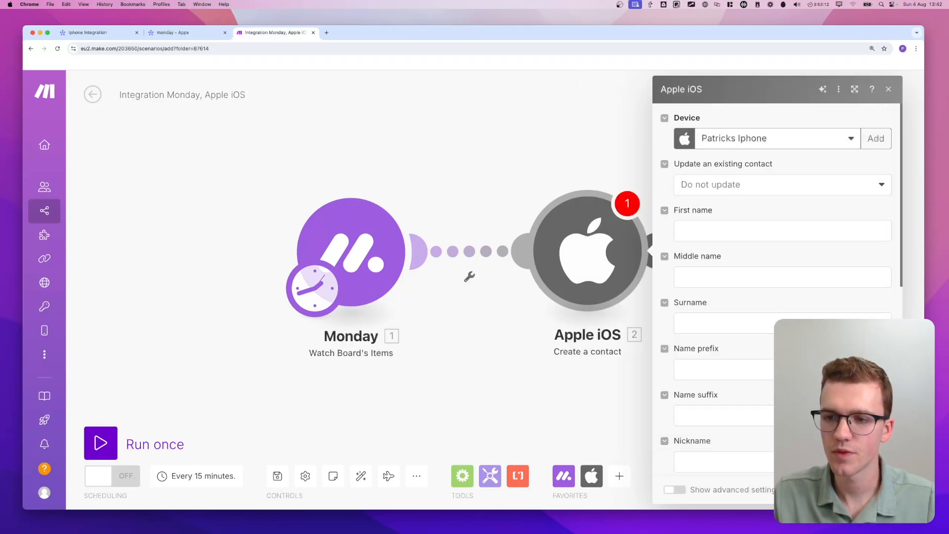
# Set existing contacts to update by Matching the identical phone number, and map First name to the Monday item's Name
pyautogui.moveTo(670, 196)
pyautogui.mouseDown()
pyautogui.moveTo(769, 193)
pyautogui.moveTo(700, 194)
pyautogui.mouseUp()
pyautogui.click(787, 191)
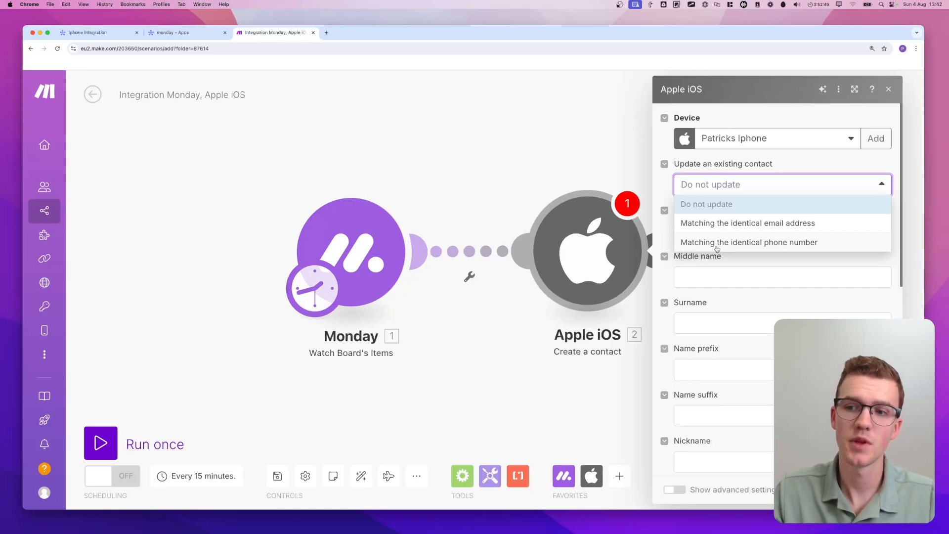
pyautogui.click(720, 243)
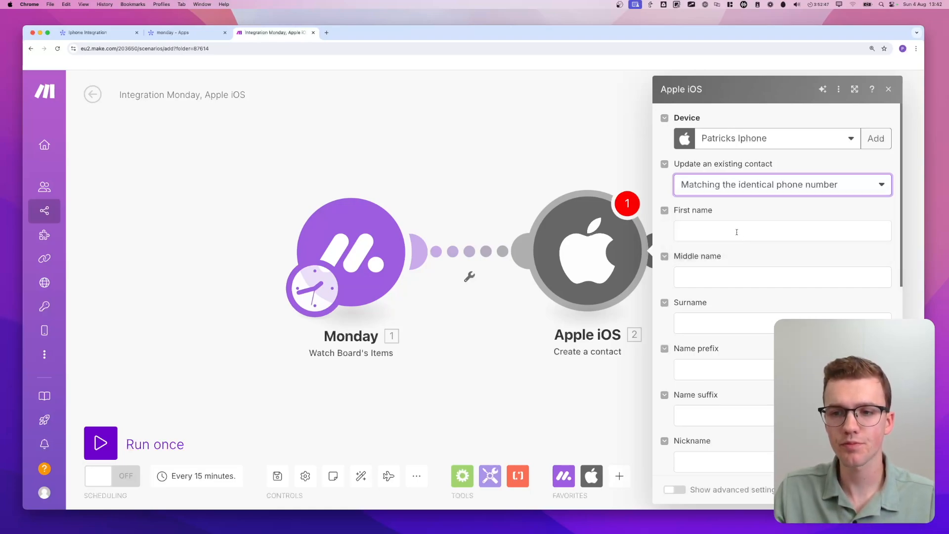
pyautogui.click(735, 233)
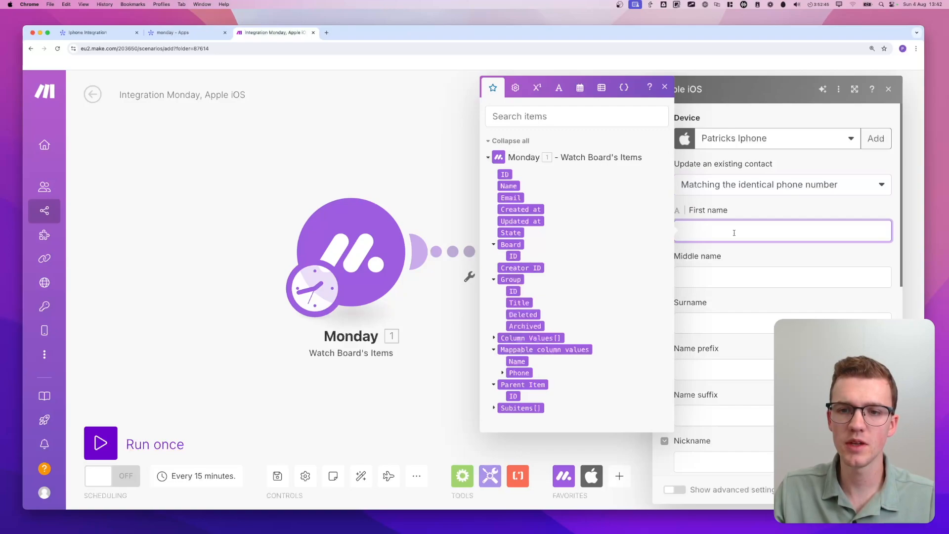
pyautogui.click(510, 187)
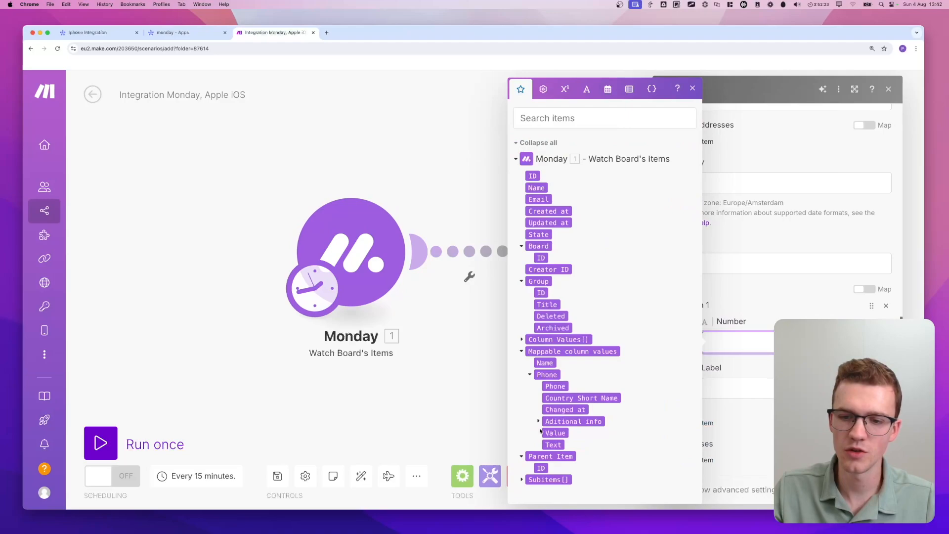
# Map the contact's phone number to the Monday Phone column's Phone value, label it Mobile, and save the Apple iOS module
pyautogui.click(555, 386)
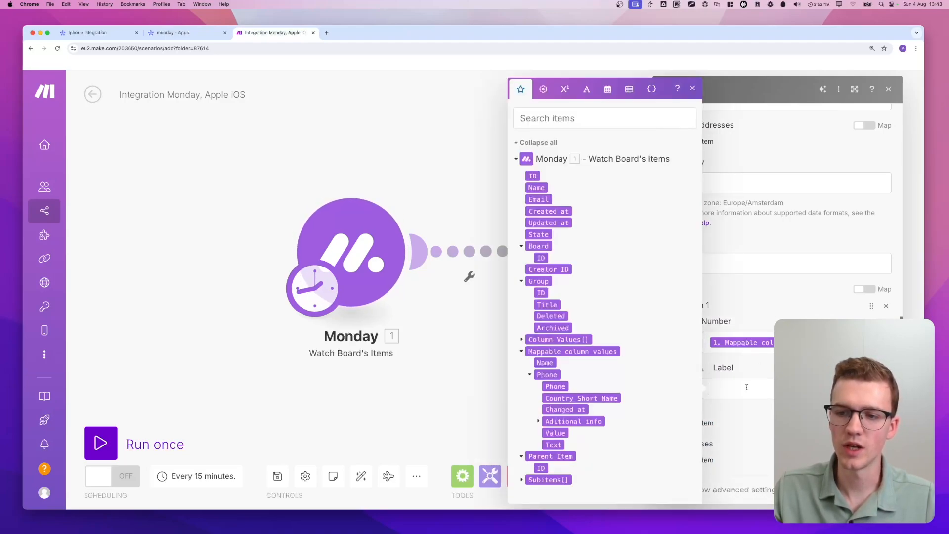
pyautogui.write('Mobile')
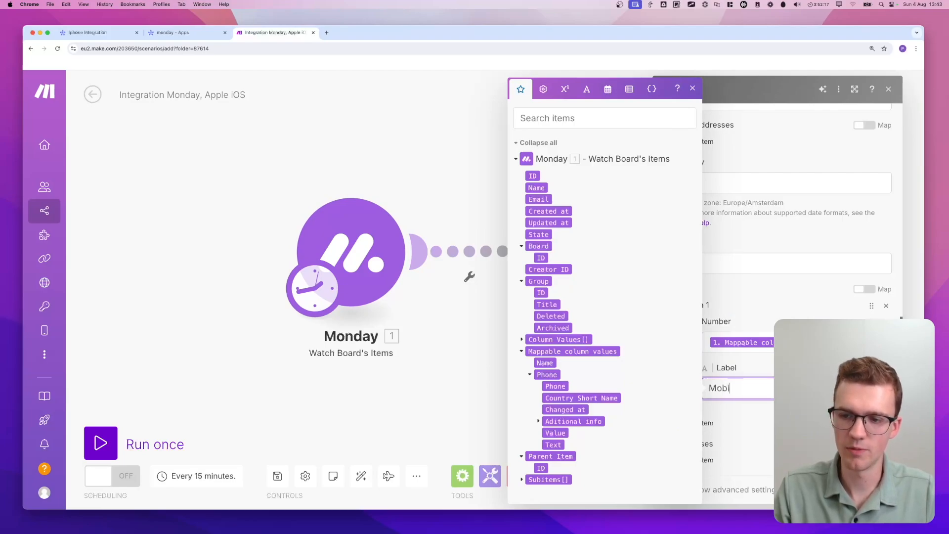
pyautogui.click(765, 371)
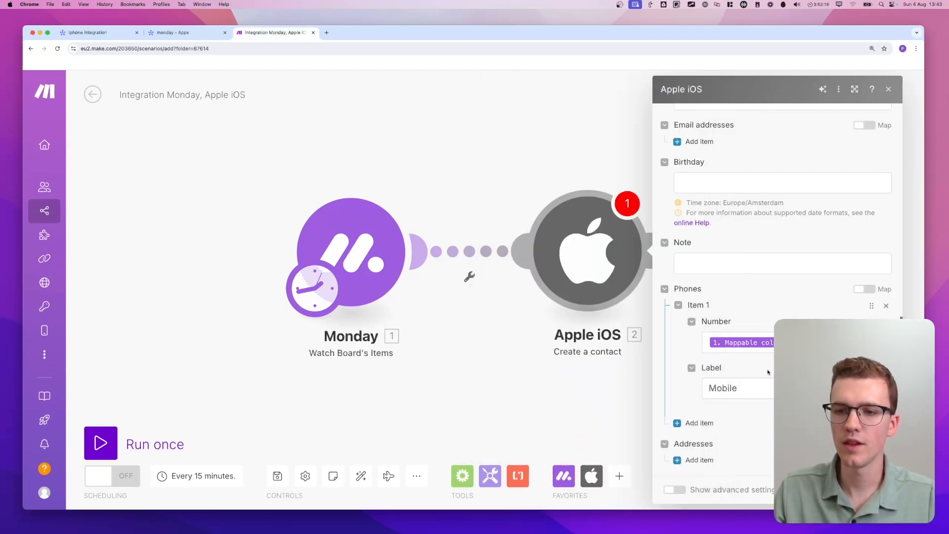
pyautogui.scroll(10, 766, 376)
pyautogui.scroll(5, 770, 384)
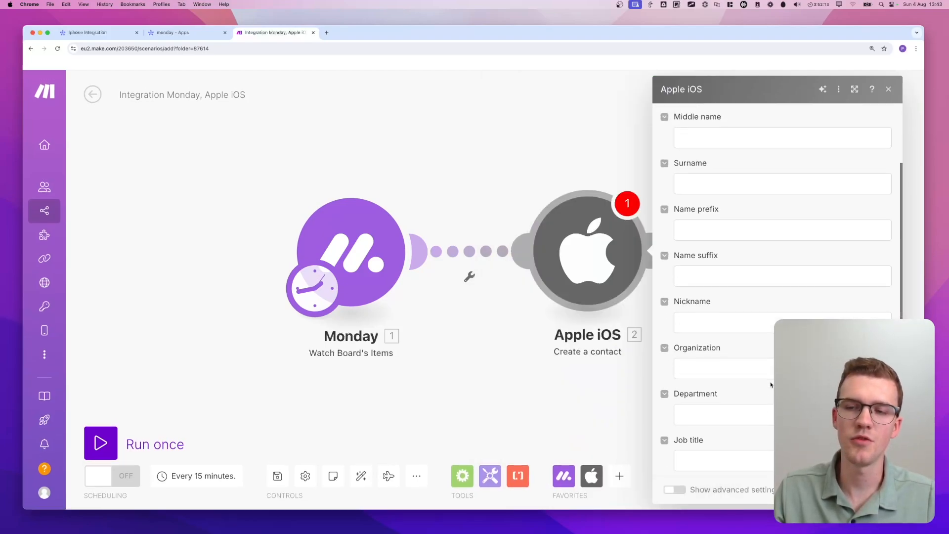
pyautogui.scroll(-7, 735, 239)
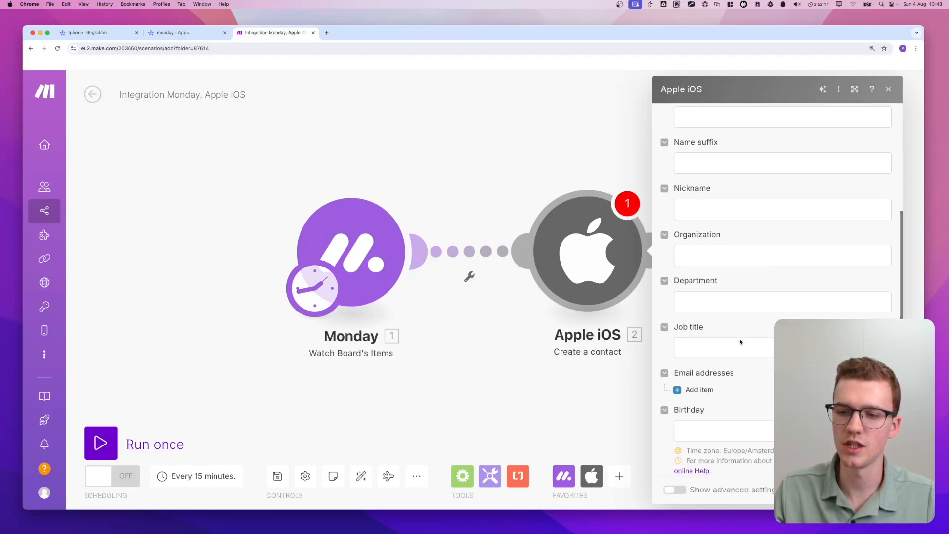
pyautogui.scroll(-3, 776, 297)
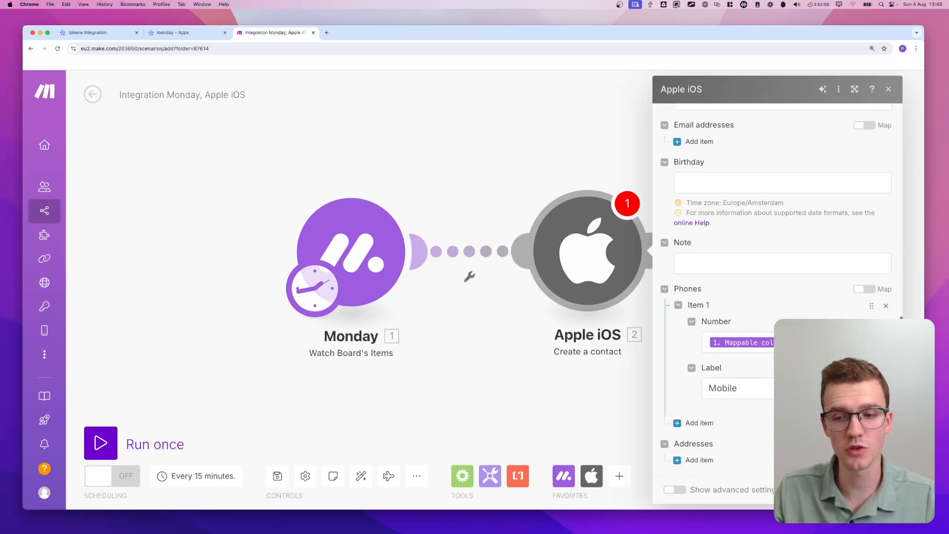
pyautogui.scroll(3, 714, 237)
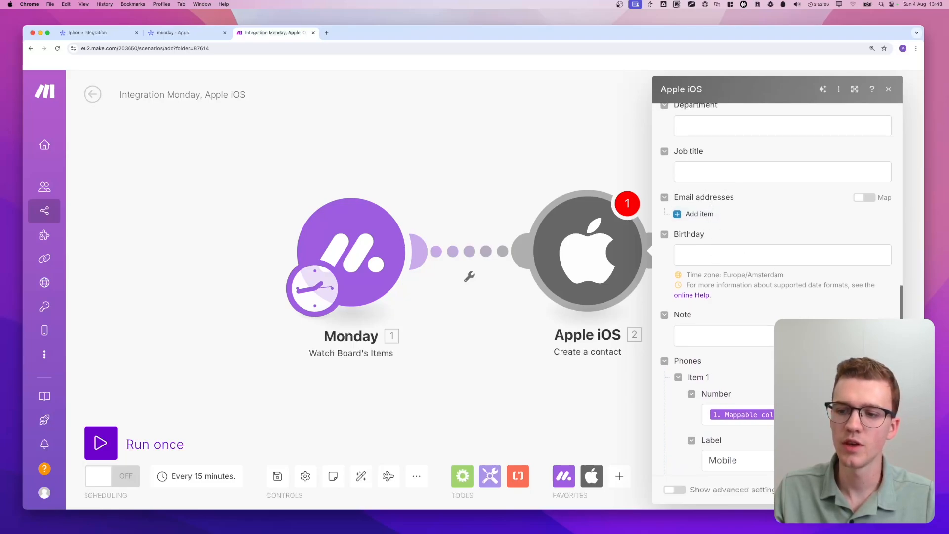
pyautogui.click(879, 489)
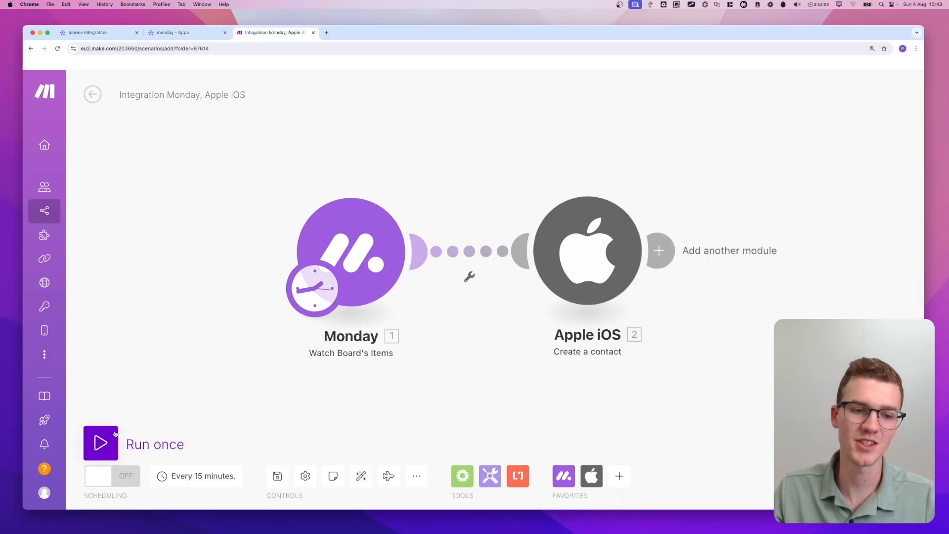
# Run the scenario once and inspect the output of the Monday trigger's operation
pyautogui.click(101, 442)
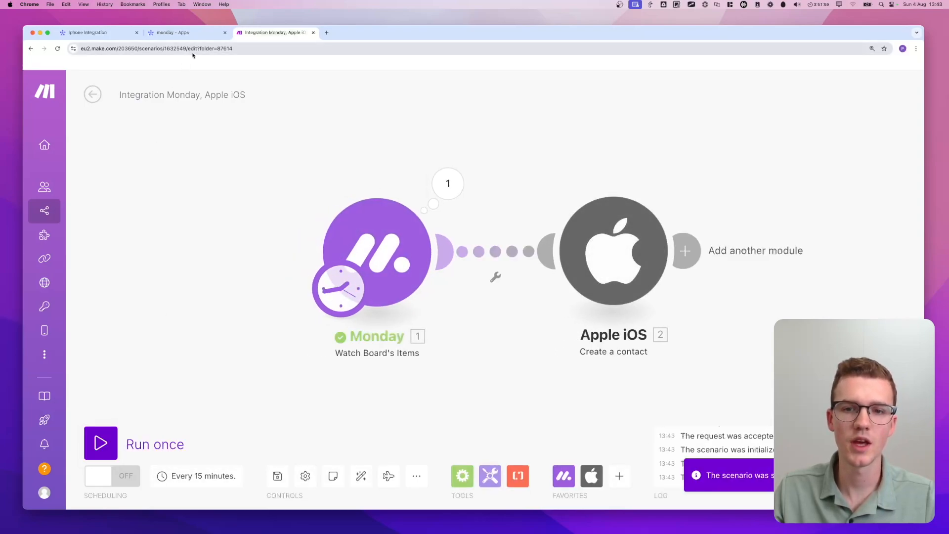
pyautogui.click(407, 177)
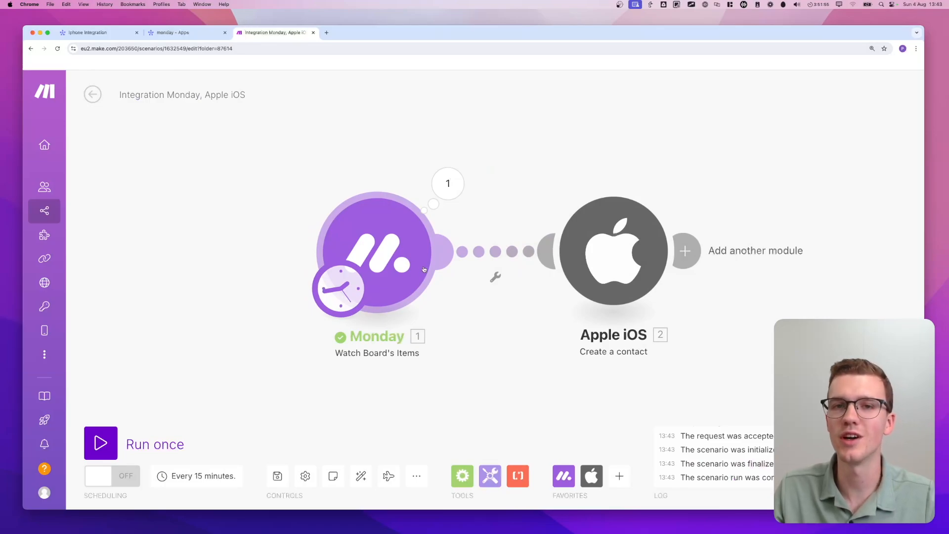
pyautogui.click(447, 183)
pyautogui.moveTo(502, 193)
pyautogui.mouseDown()
pyautogui.moveTo(544, 182)
pyautogui.moveTo(579, 201)
pyautogui.mouseUp()
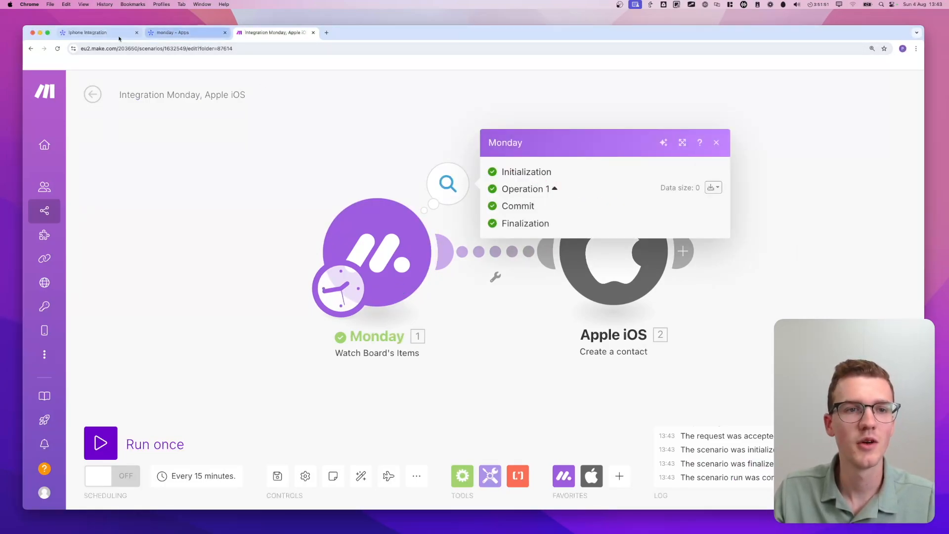
# Switch to the Iphone Integration board on monday.com and append "2" to the third item's name
pyautogui.click(89, 32)
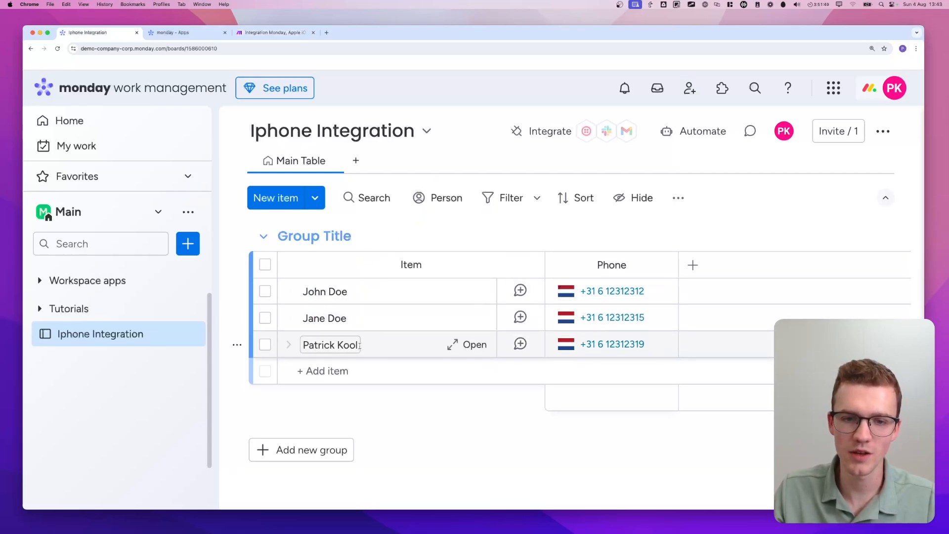
pyautogui.click(388, 344)
pyautogui.write('2')
pyautogui.press('Return')
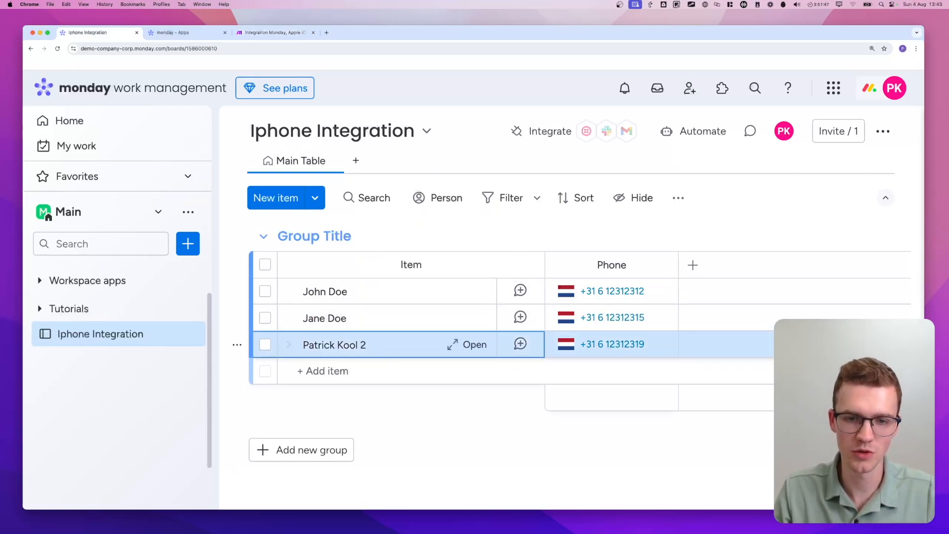
# Return to Make, run the scenario once again and inspect the item data output by the Monday trigger
pyautogui.click(271, 32)
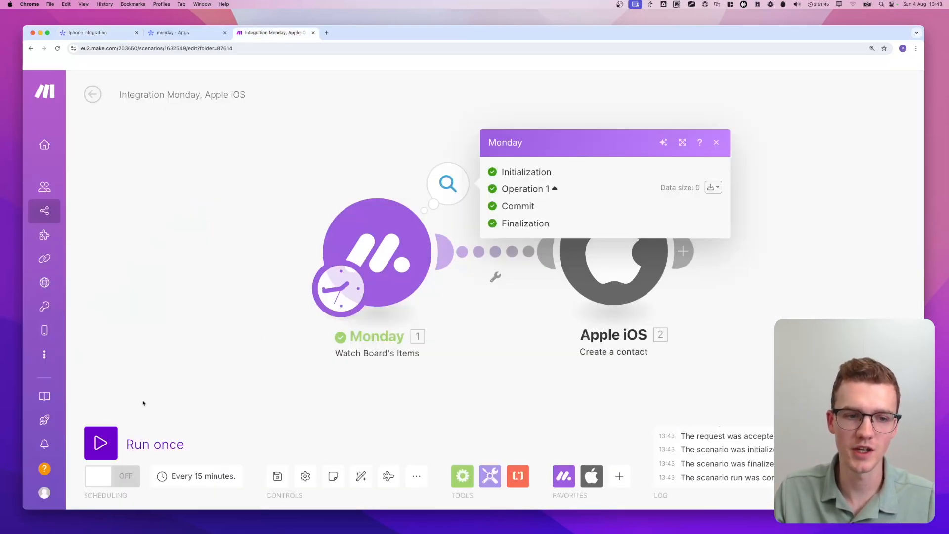
pyautogui.click(103, 441)
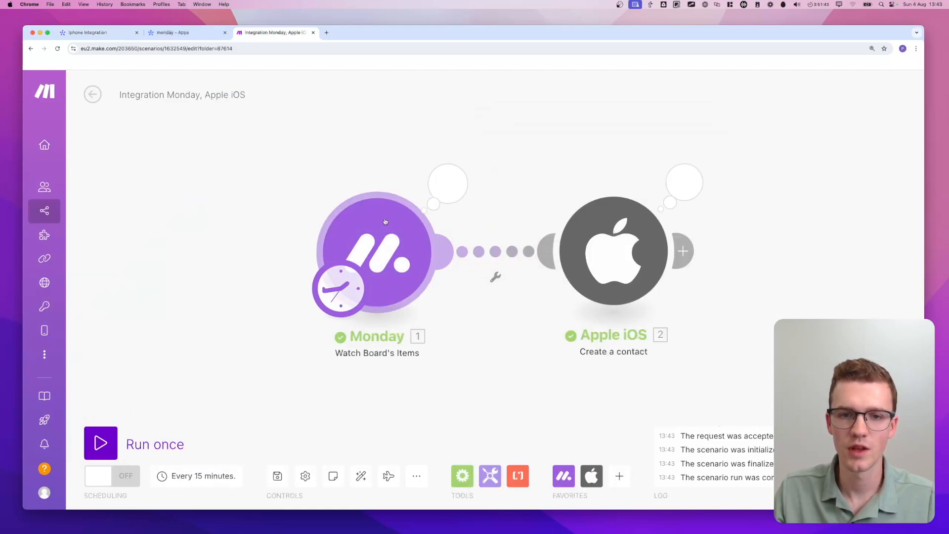
pyautogui.click(451, 193)
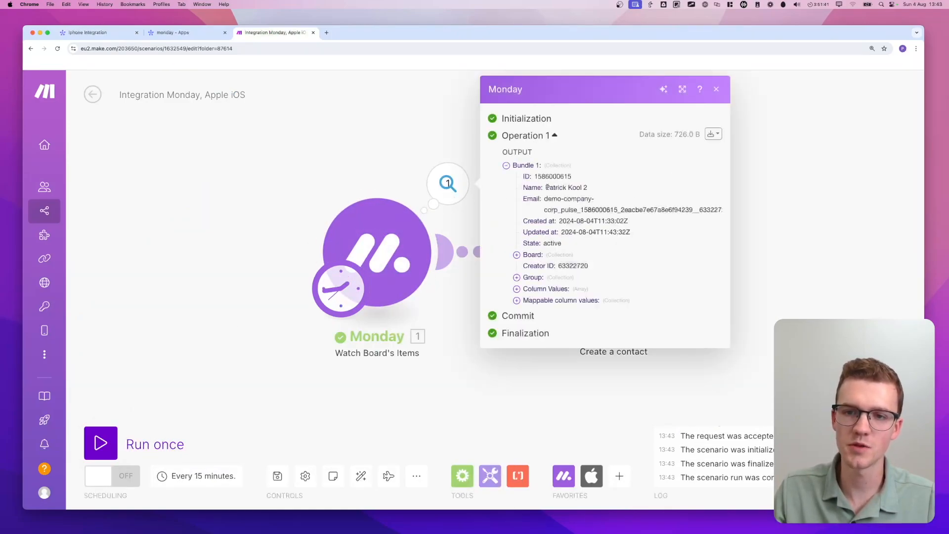
# Inspect the item name in the Monday output and the Phones entry in the Apple iOS operation's input data
pyautogui.moveTo(546, 187); pyautogui.dragTo(588, 187)
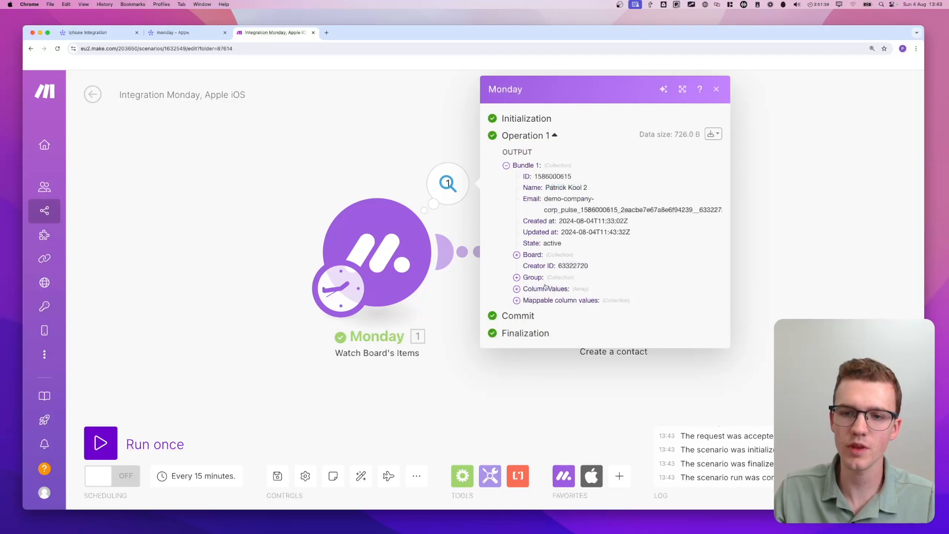
pyautogui.click(449, 144)
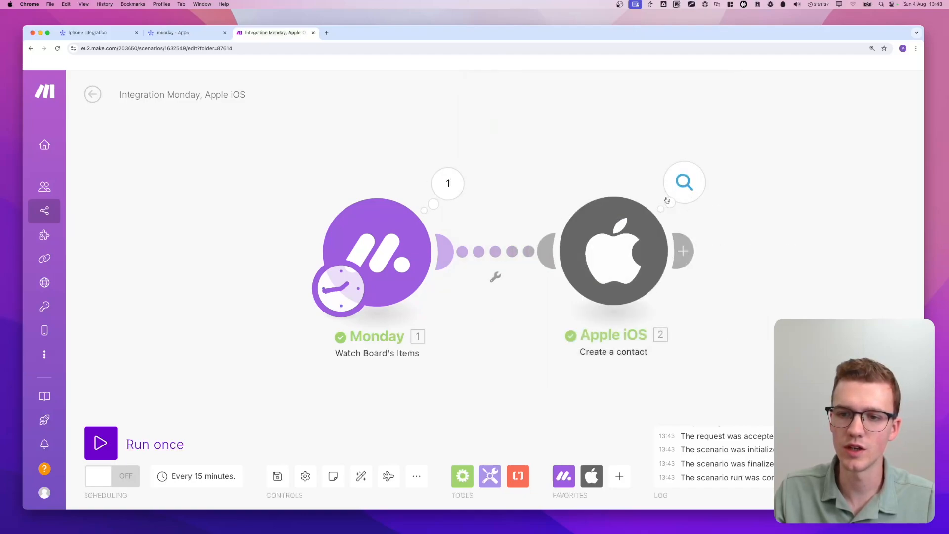
pyautogui.click(684, 182)
pyautogui.click(477, 221)
pyautogui.click(474, 236)
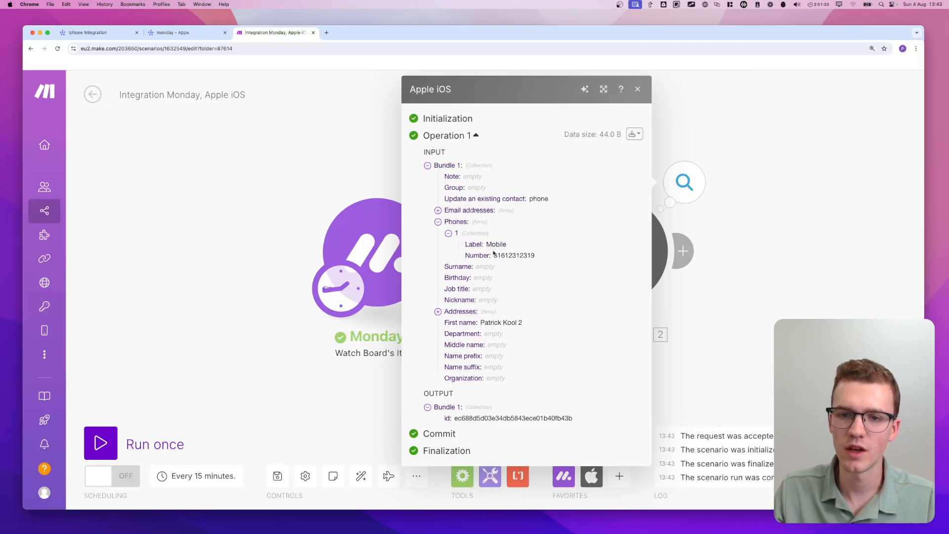
pyautogui.moveTo(461, 260)
pyautogui.mouseDown()
pyautogui.moveTo(487, 267)
pyautogui.moveTo(444, 254)
pyautogui.moveTo(561, 258)
pyautogui.mouseUp()
pyautogui.press('Escape')
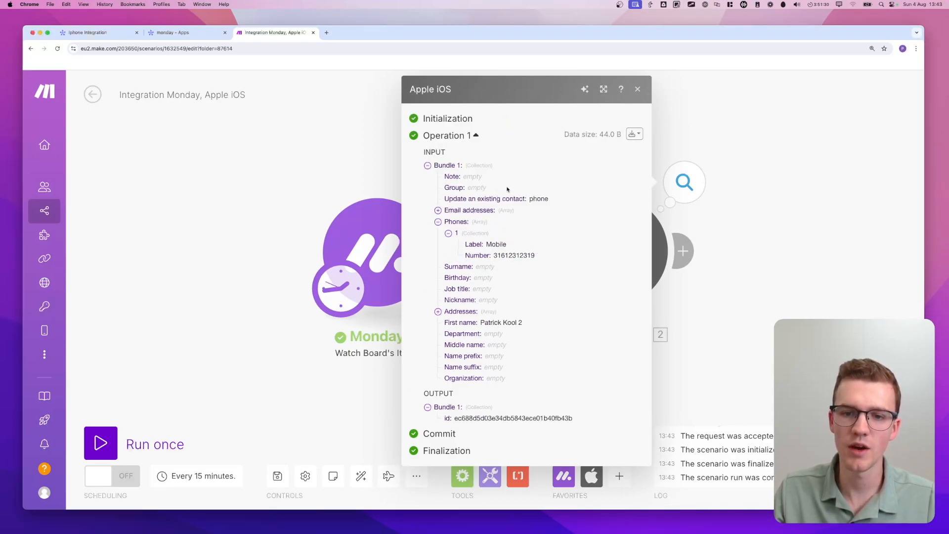
pyautogui.click(639, 89)
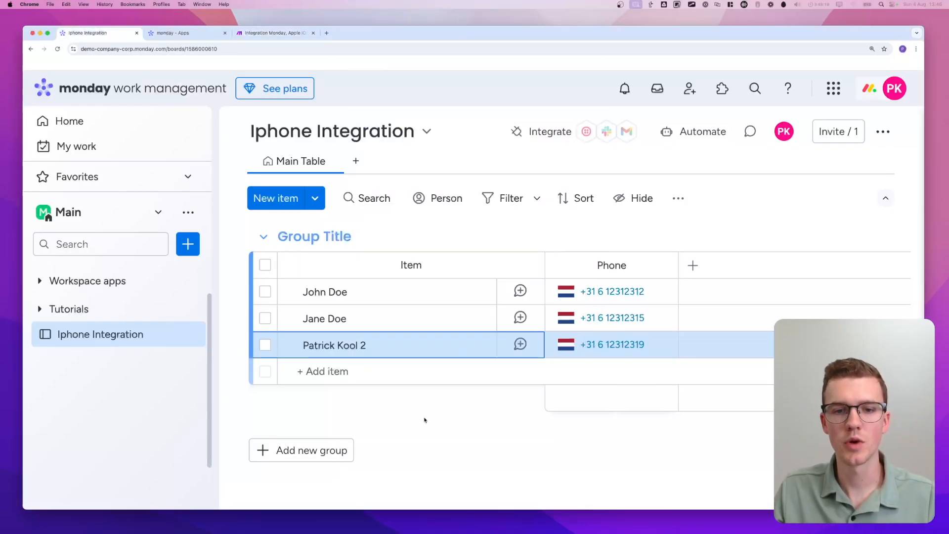
# Append "Test YouTube" to the third item's name on monday.com's Iphone Integration board
pyautogui.click(459, 352)
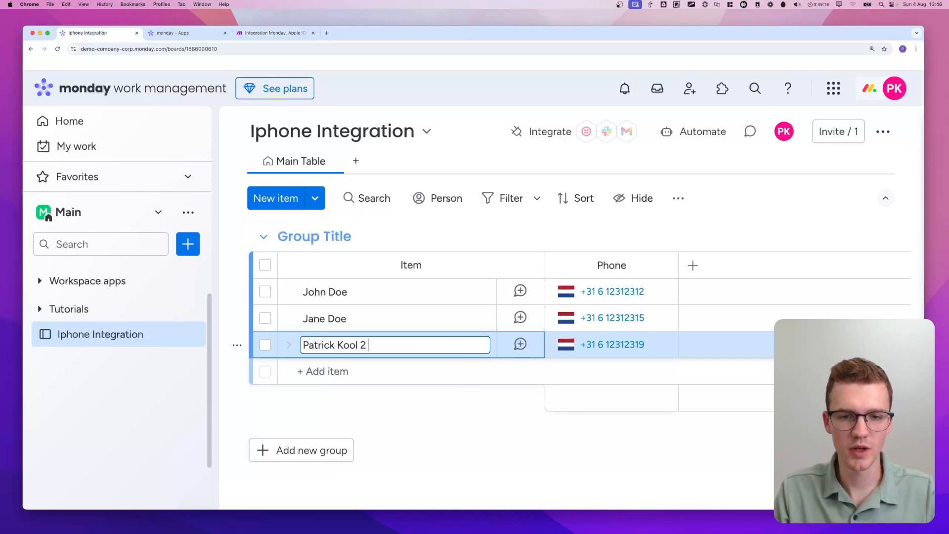
pyautogui.write('Tes')
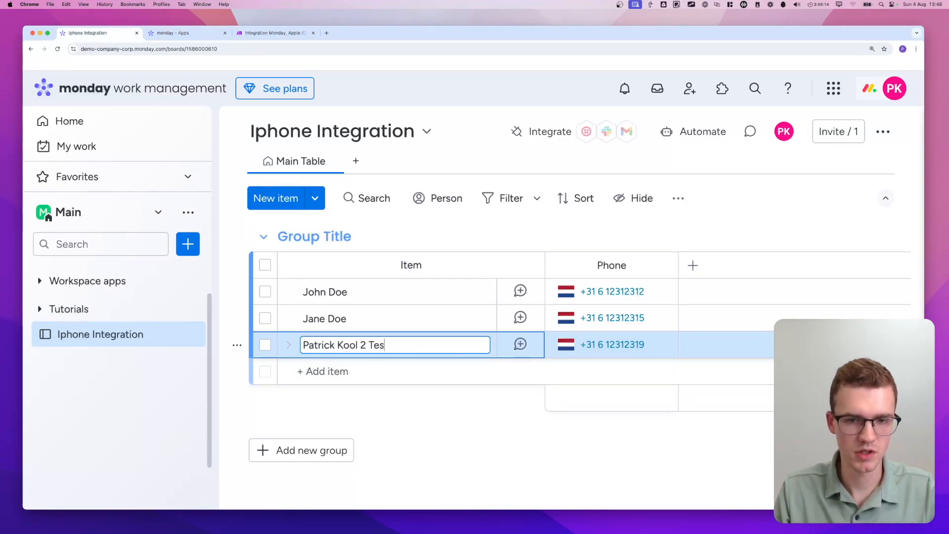
pyautogui.write('t YouTube')
pyautogui.press('Return')
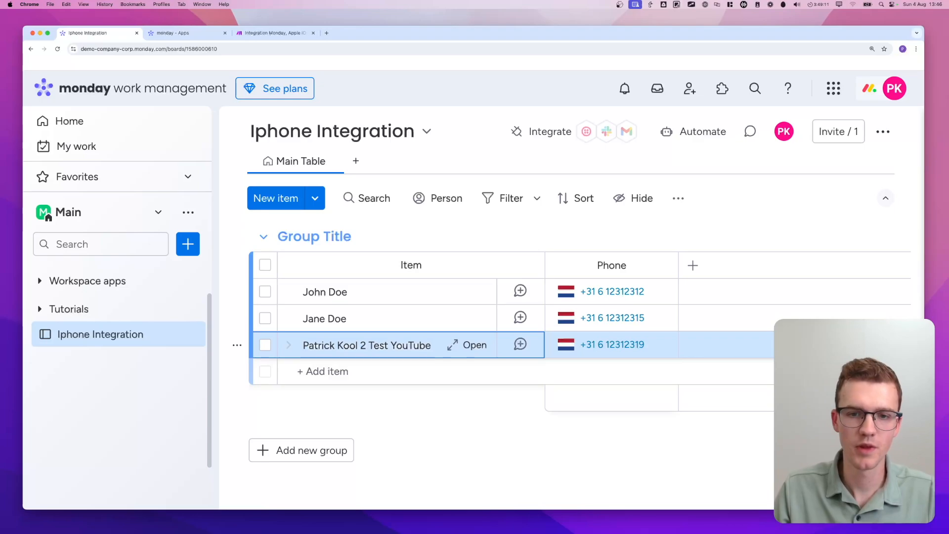
# Switch to Make, run the scenario once, and check the contact in the Apple iOS module's data and on the iPhone
pyautogui.click(284, 33)
pyautogui.click(104, 429)
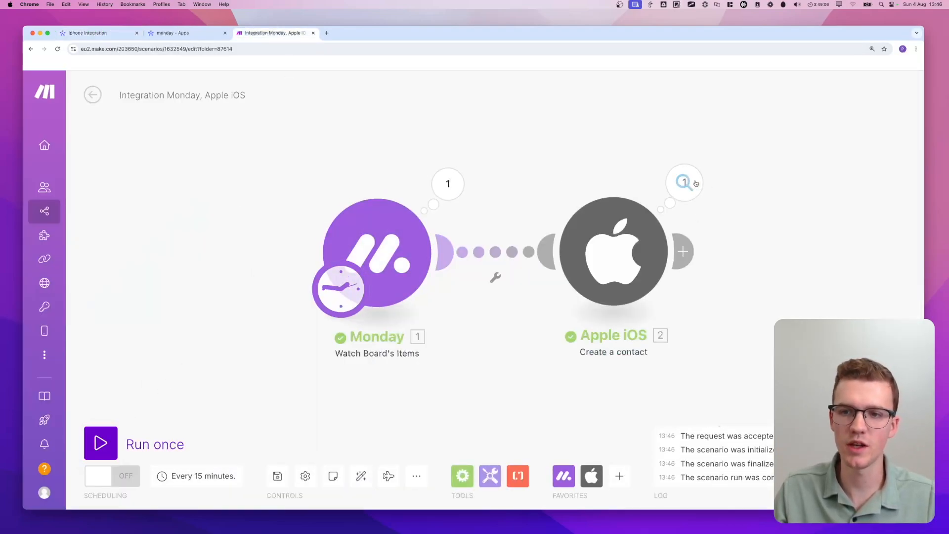
pyautogui.click(684, 181)
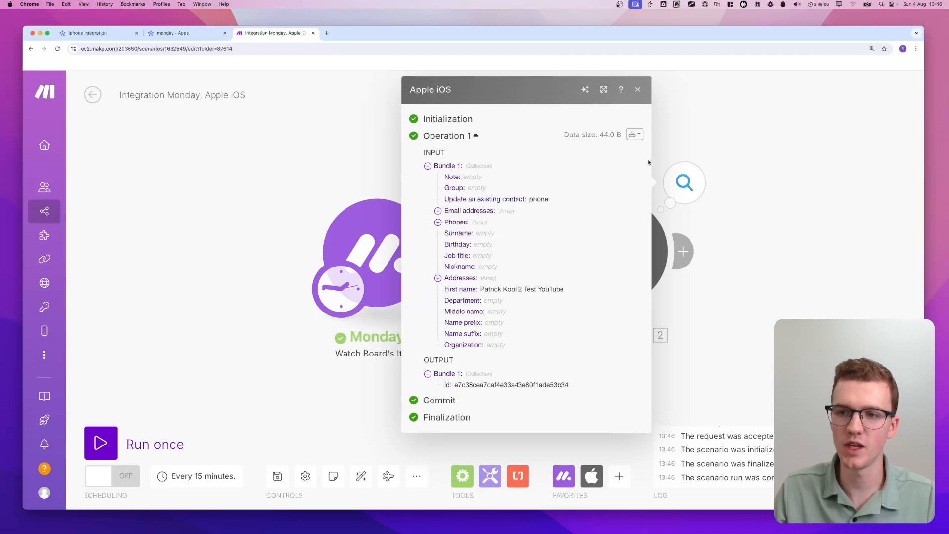
pyautogui.click(709, 146)
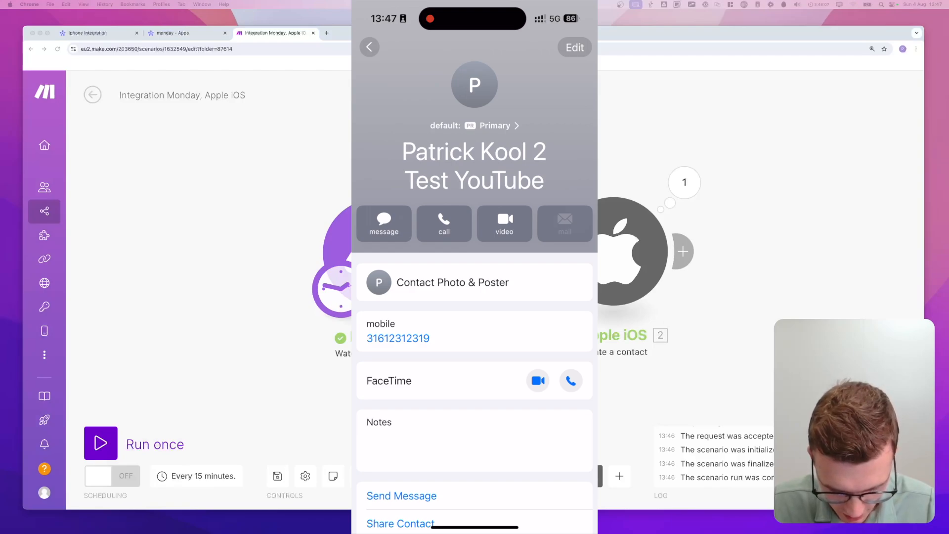
pyautogui.scroll(-2, 474, 346)
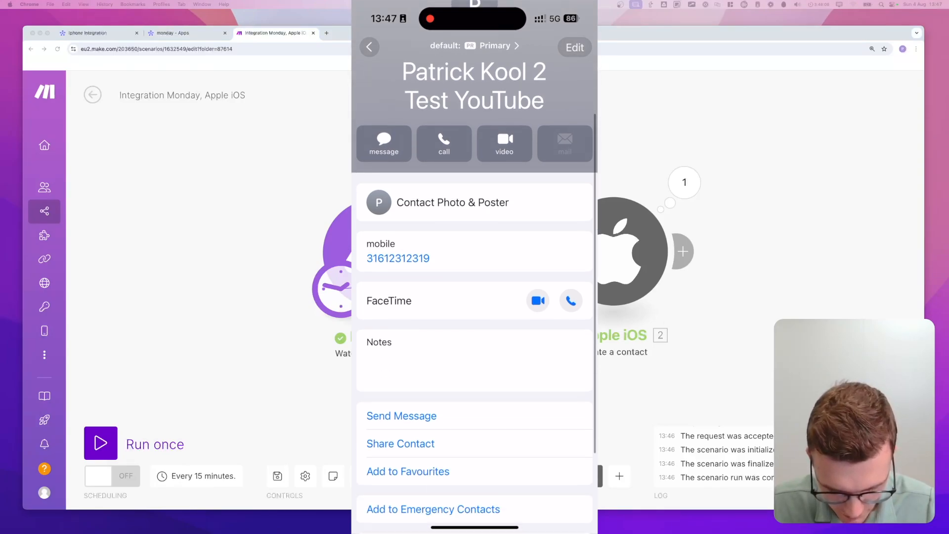
pyautogui.scroll(2, 474, 346)
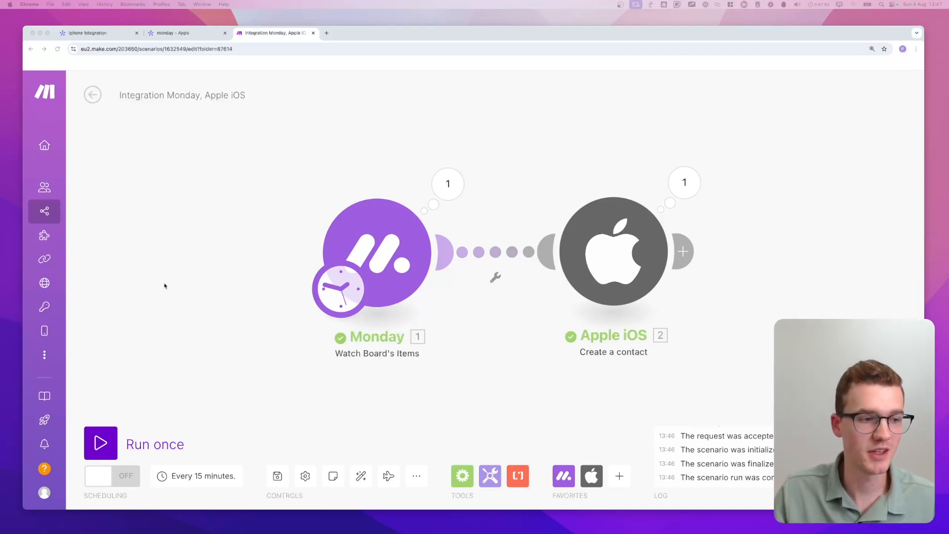
# Turn on scheduling for the Integration Monday, Apple iOS scenario
pyautogui.click(130, 478)
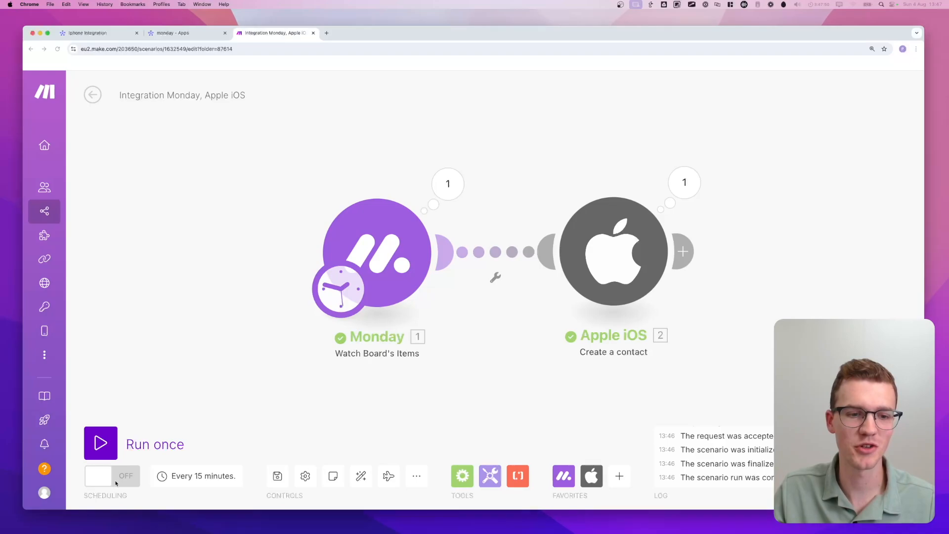
pyautogui.click(107, 480)
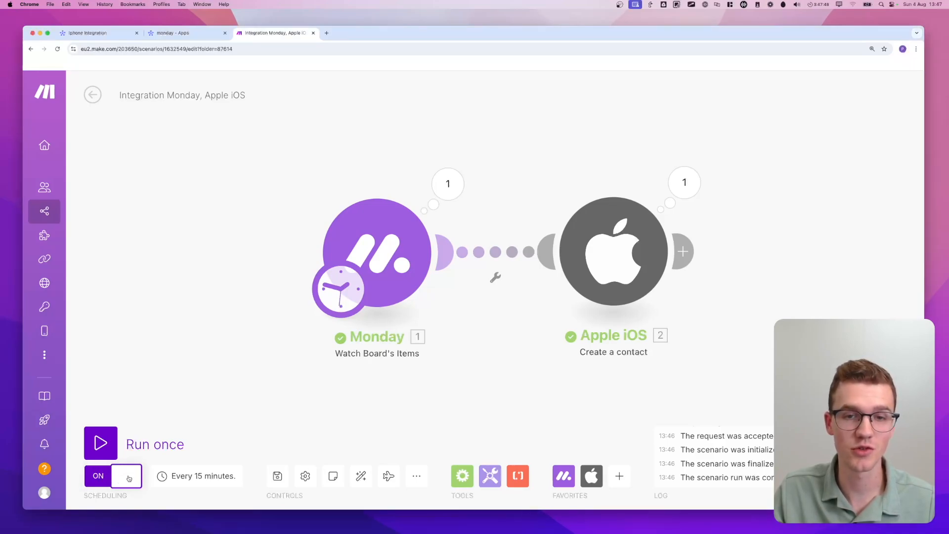
# Open the scenario's schedule settings and set the regular run interval to 1 minute
pyautogui.click(188, 478)
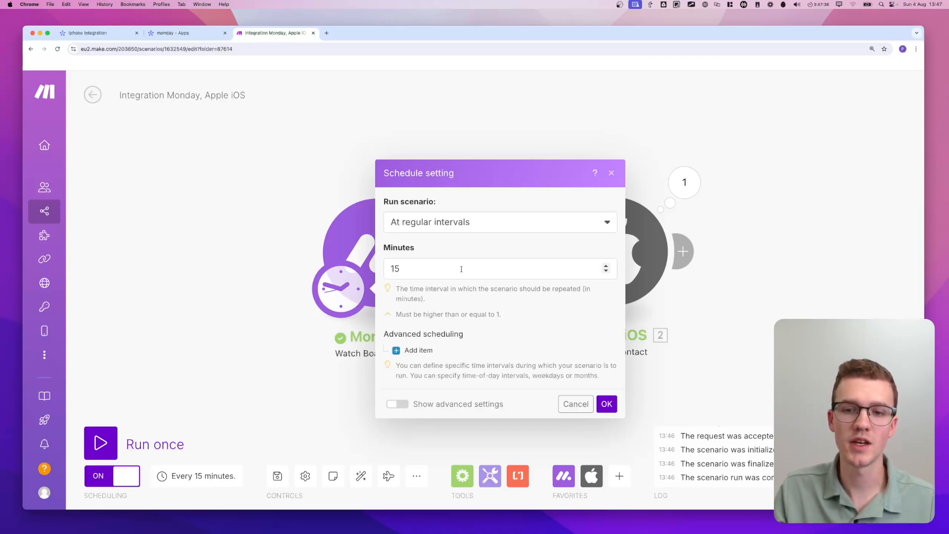
pyautogui.click(462, 269)
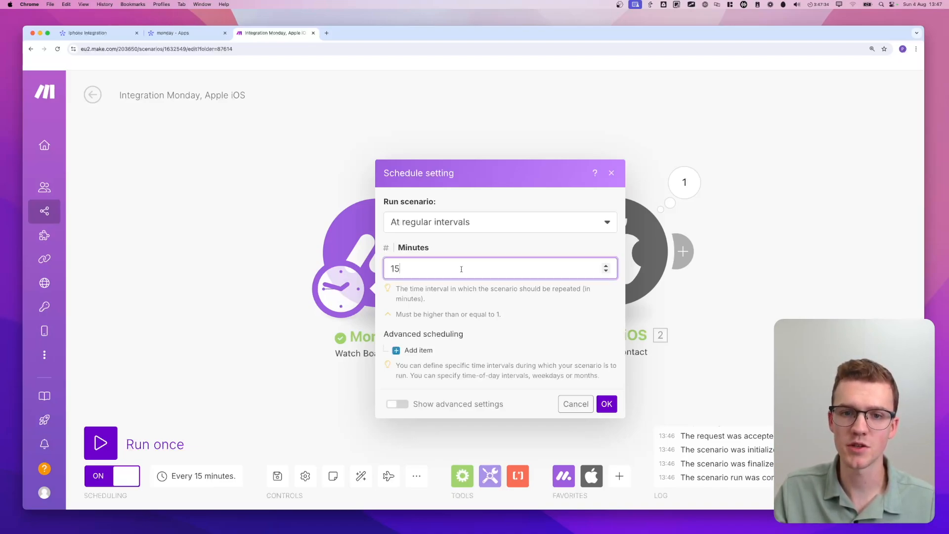
pyautogui.write('11')
pyautogui.press('BackSpace')
pyautogui.press('BackSpace')
pyautogui.press('BackSpace')
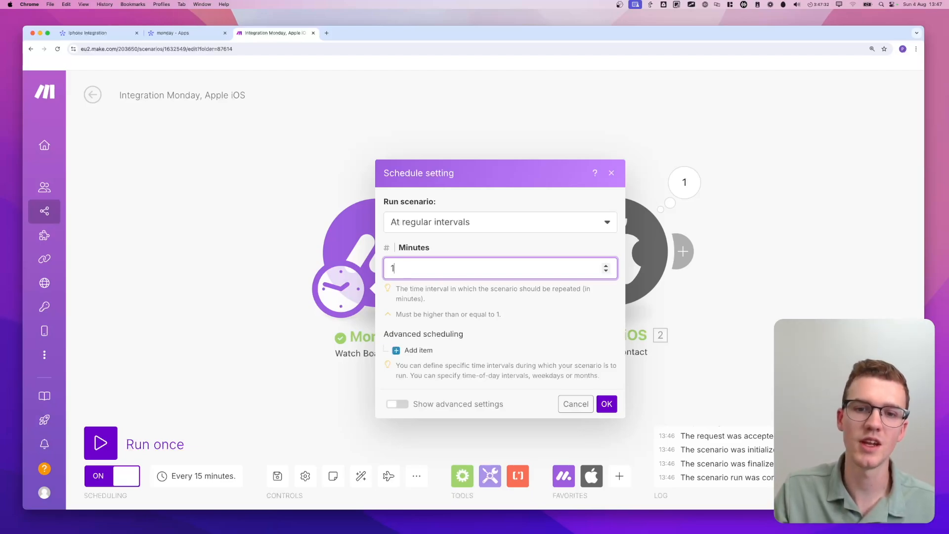
pyautogui.click(479, 204)
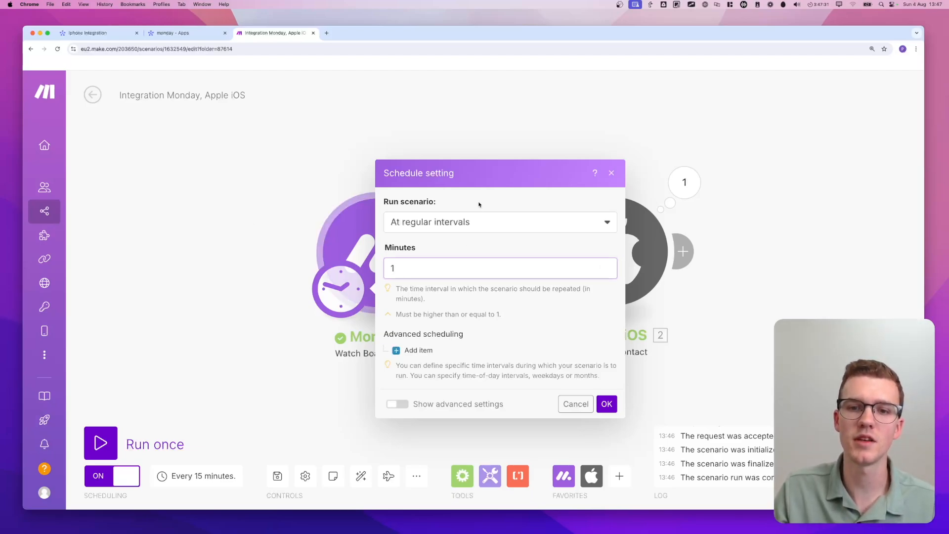
# Set the schedule's regular run interval to 15 minutes and save the schedule setting
pyautogui.doubleClick(444, 268)
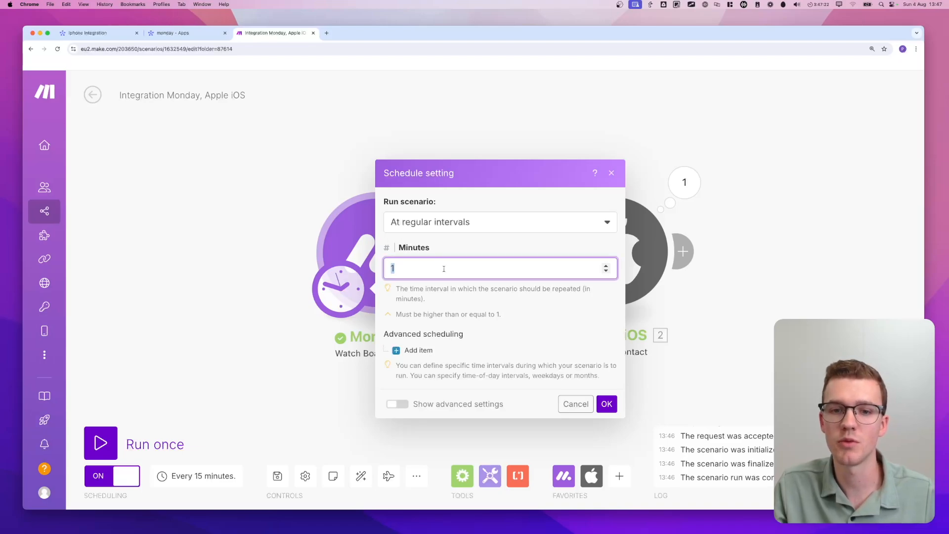
pyautogui.write('15')
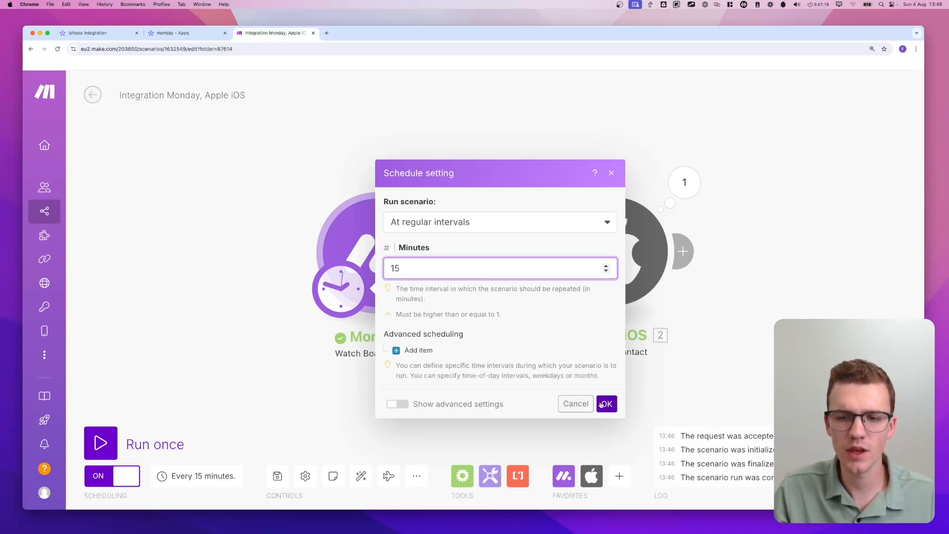
pyautogui.click(606, 403)
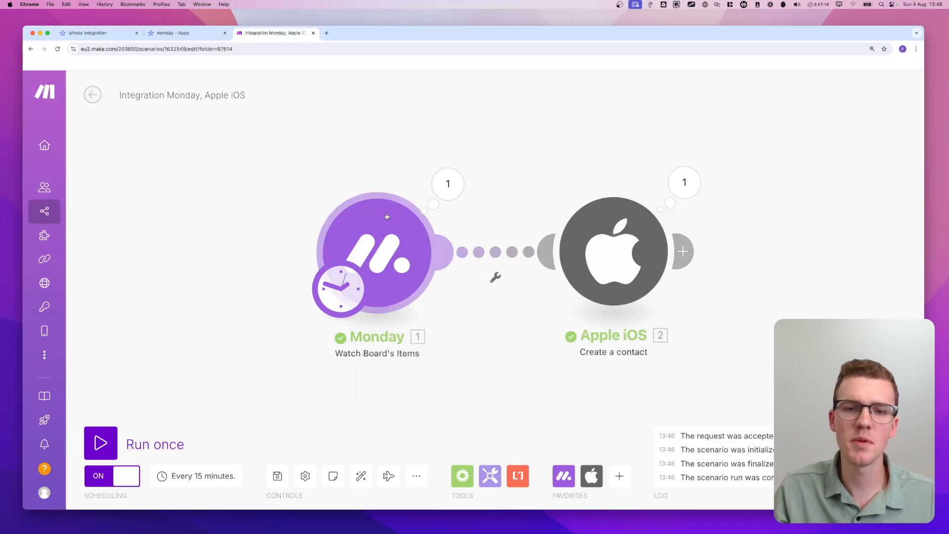
# Set the maximum number of items returned by the Monday Watch Board's Items trigger to 100
pyautogui.click(386, 233)
pyautogui.click(509, 214)
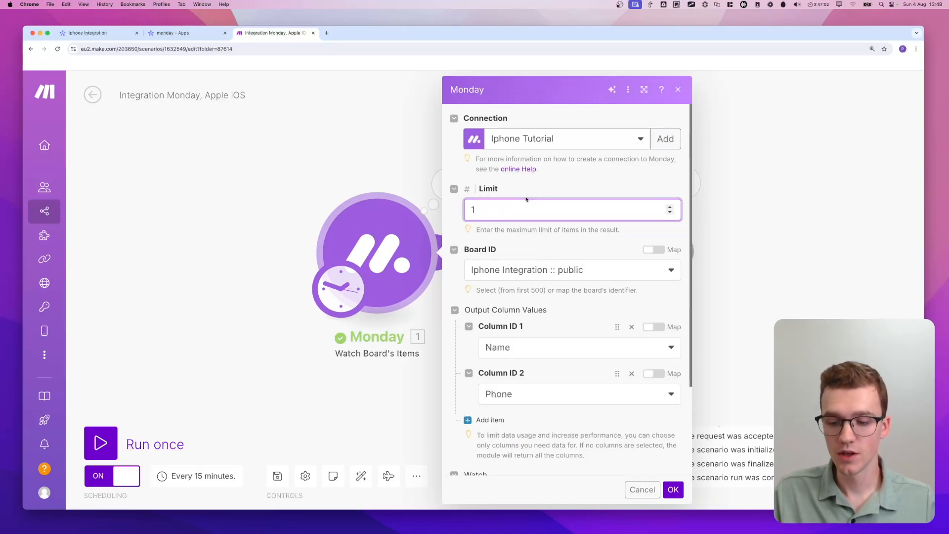
pyautogui.write('00')
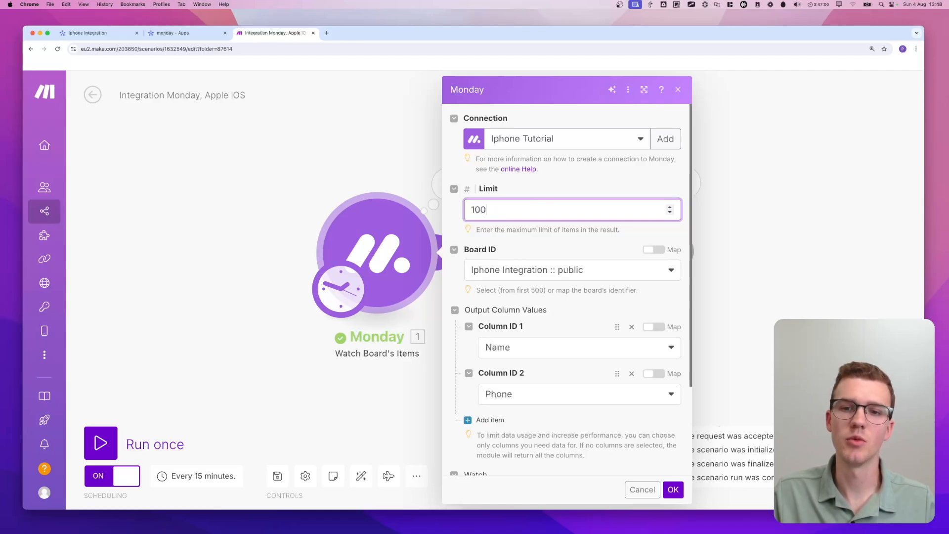
pyautogui.click(553, 179)
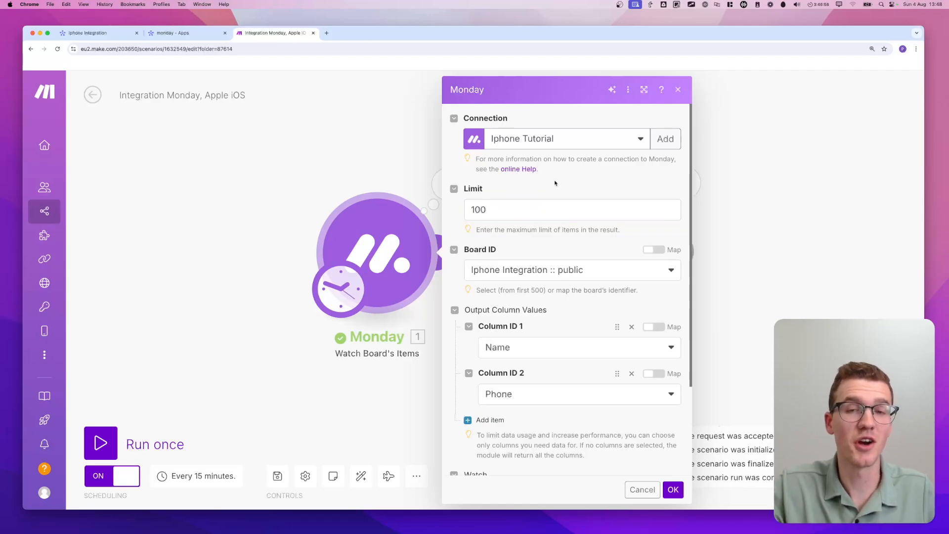